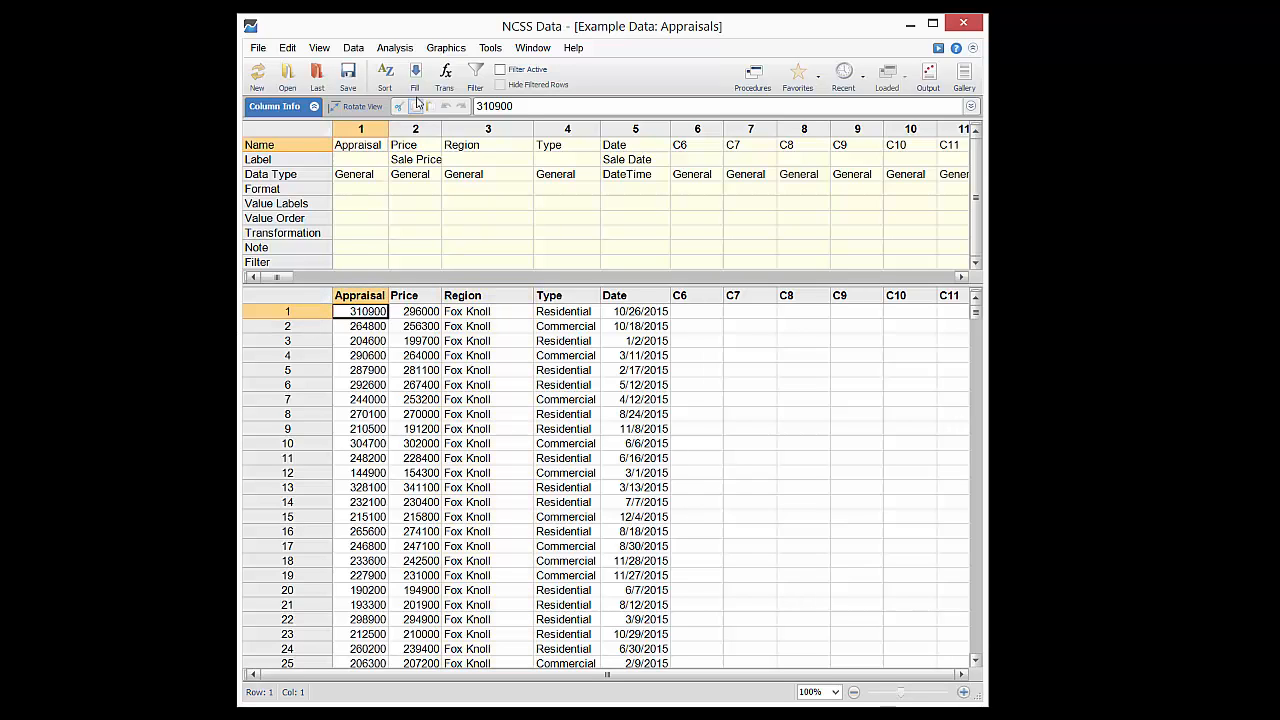
- Open the Appraisal Ratio Studies procedure for the Appraisals data set
click(405, 49)
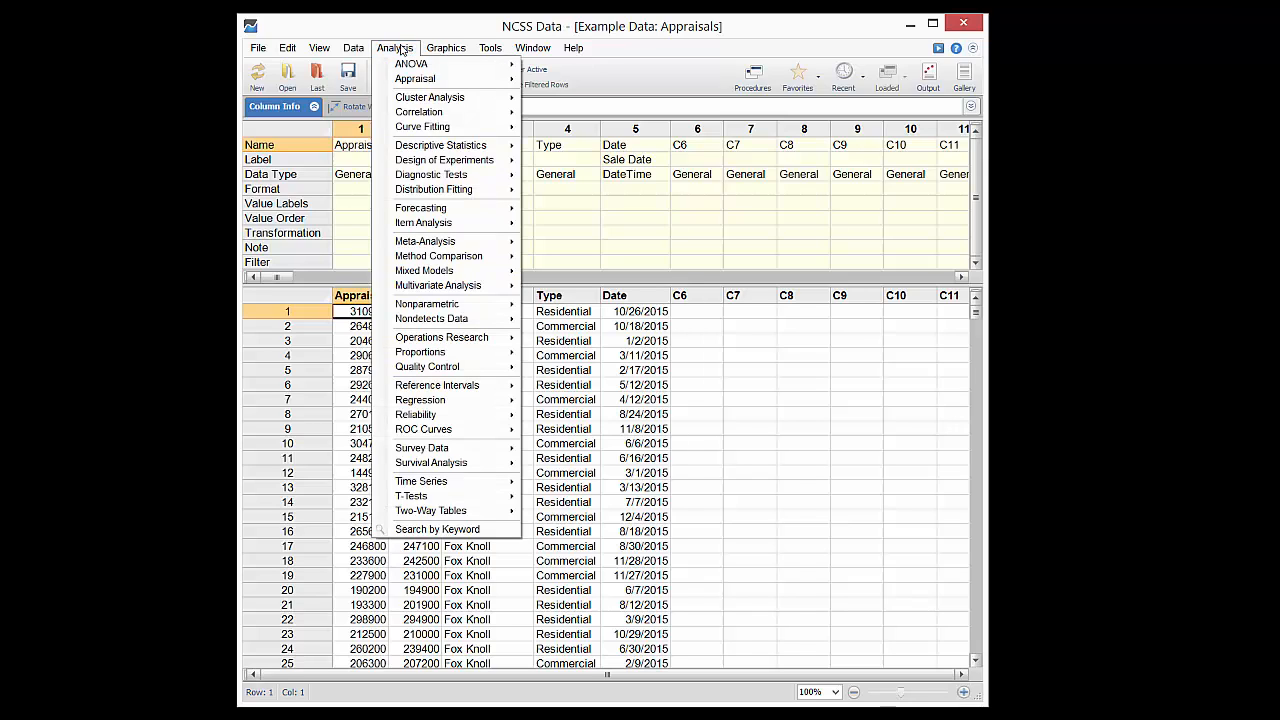
mouse_move(403, 84)
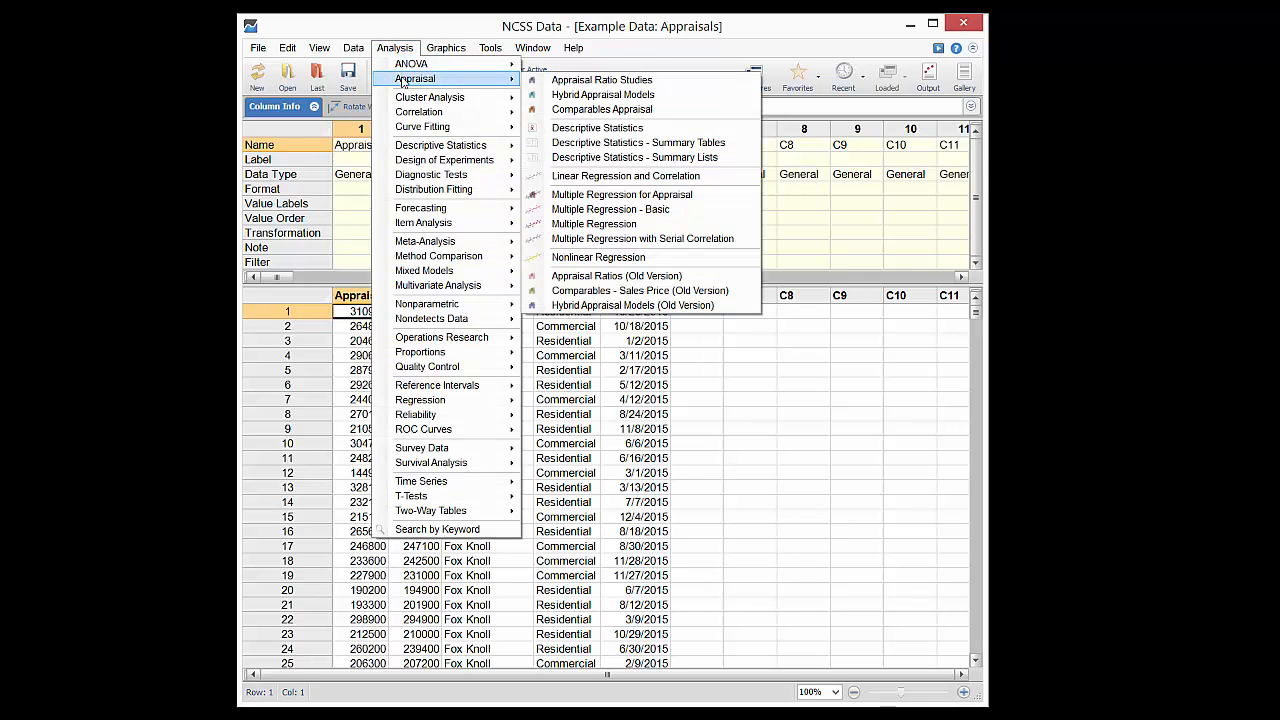
click(568, 82)
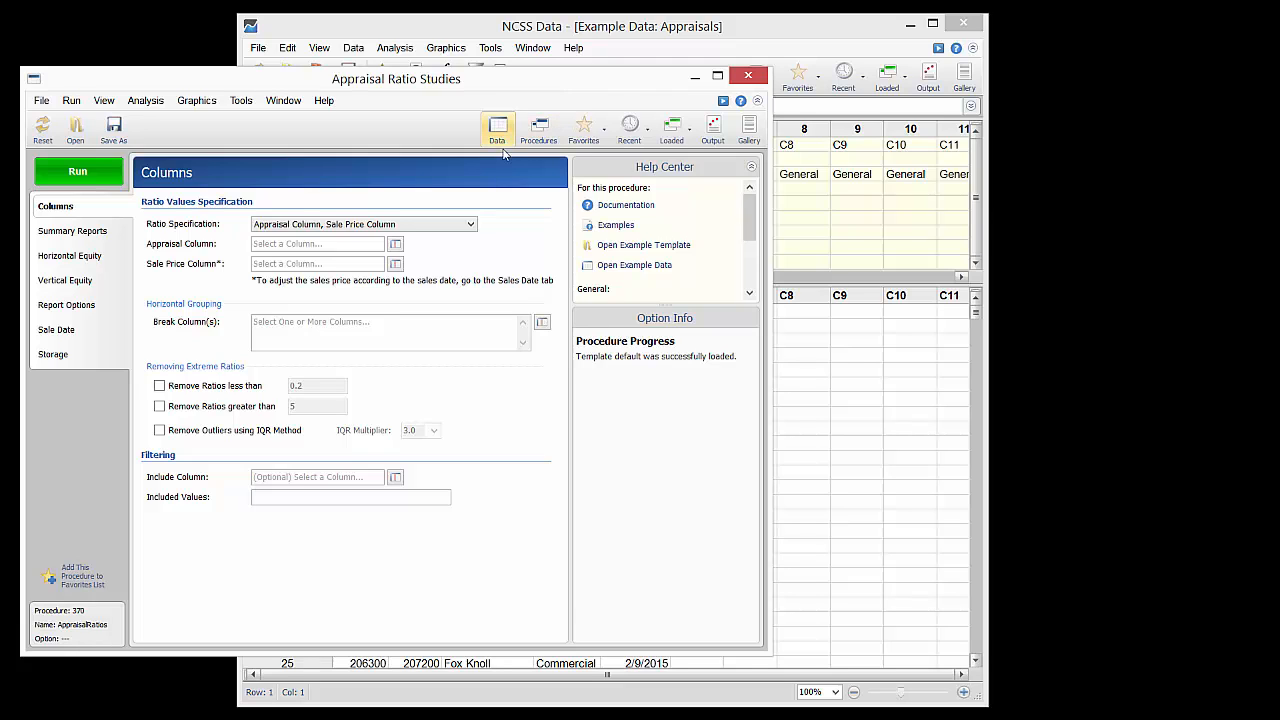
- Keep the ratio specification as Appraisal Column, Sale Price Column, and assign Appraisal as the appraisal column and Price as the sale price column
click(466, 225)
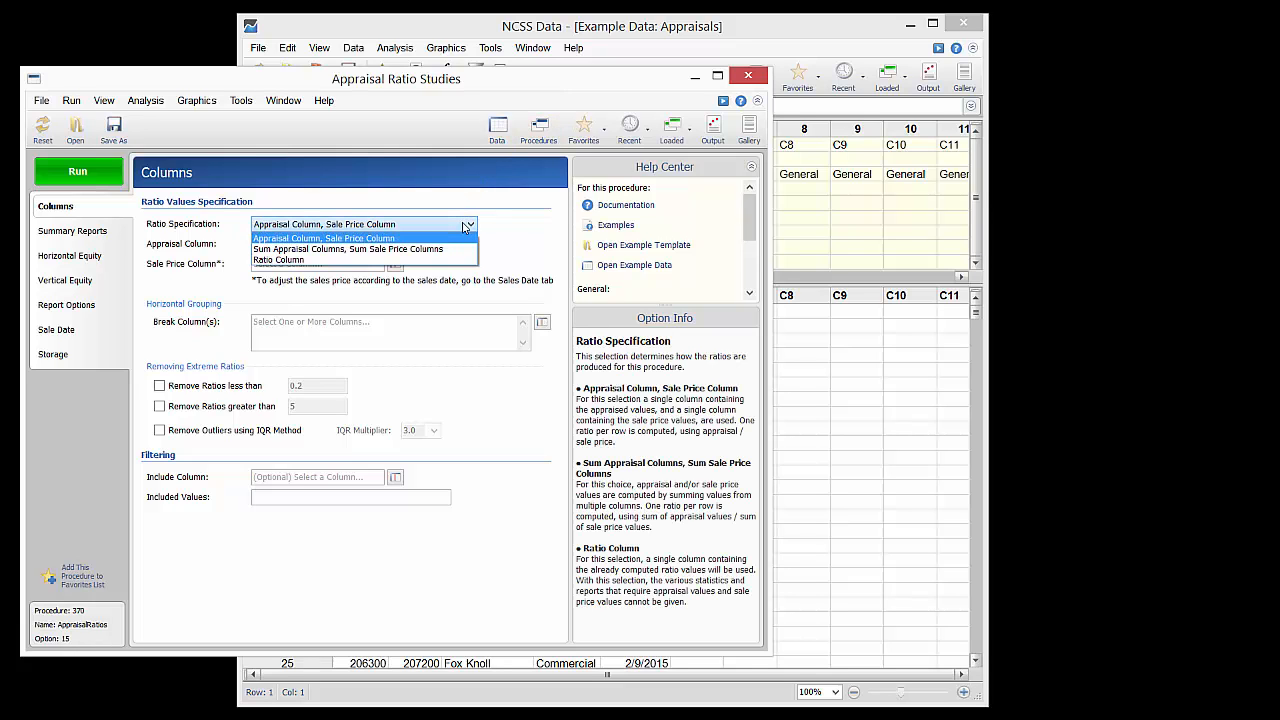
click(463, 226)
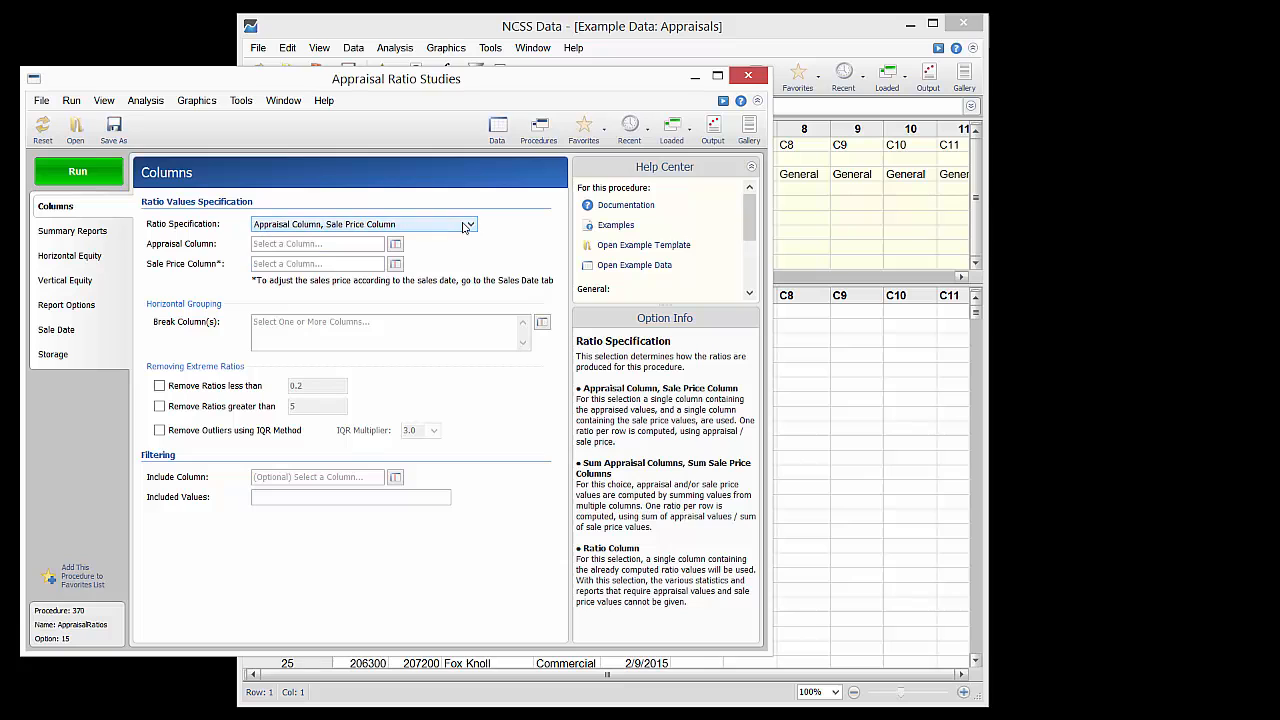
click(395, 244)
double_click(103, 155)
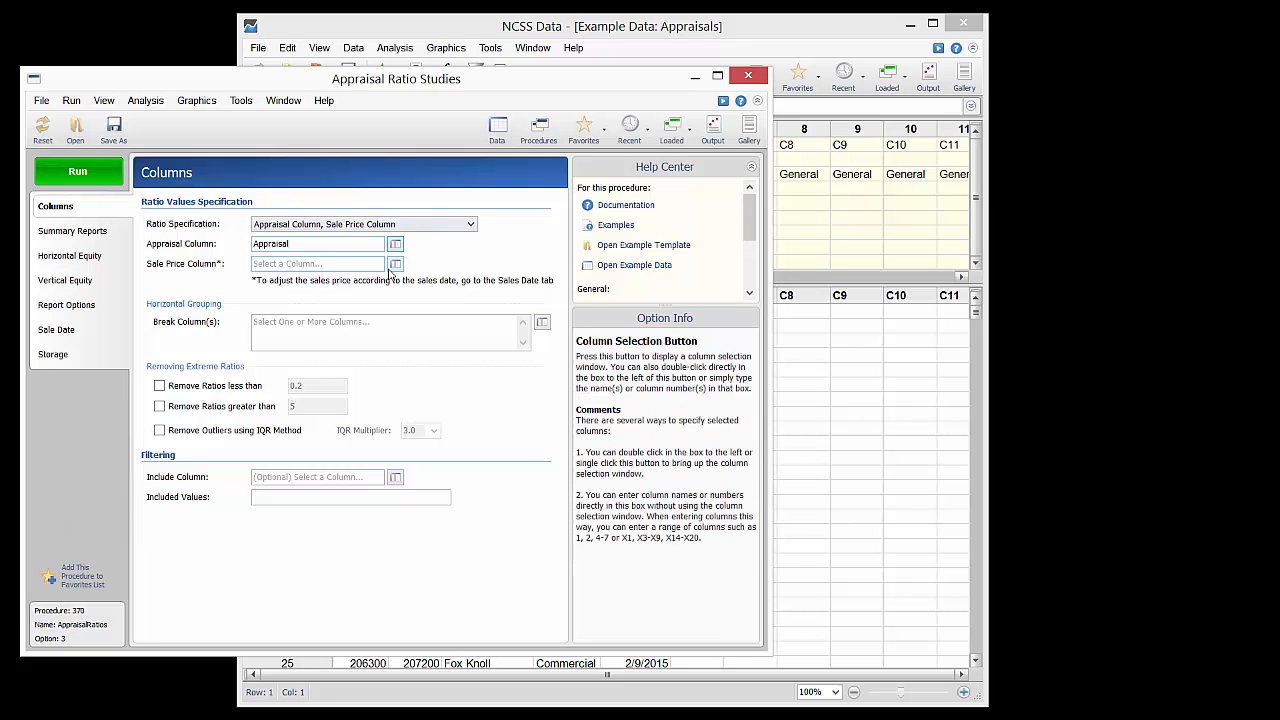
click(395, 265)
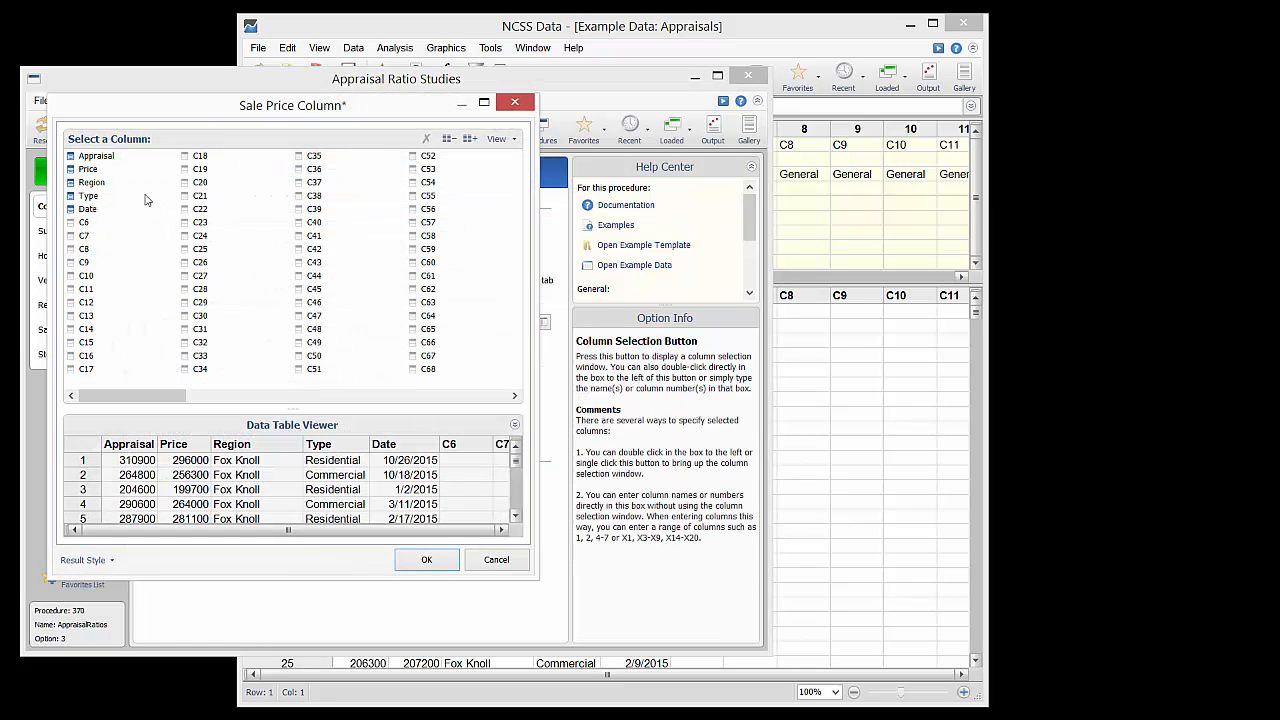
click(93, 171)
double_click(93, 171)
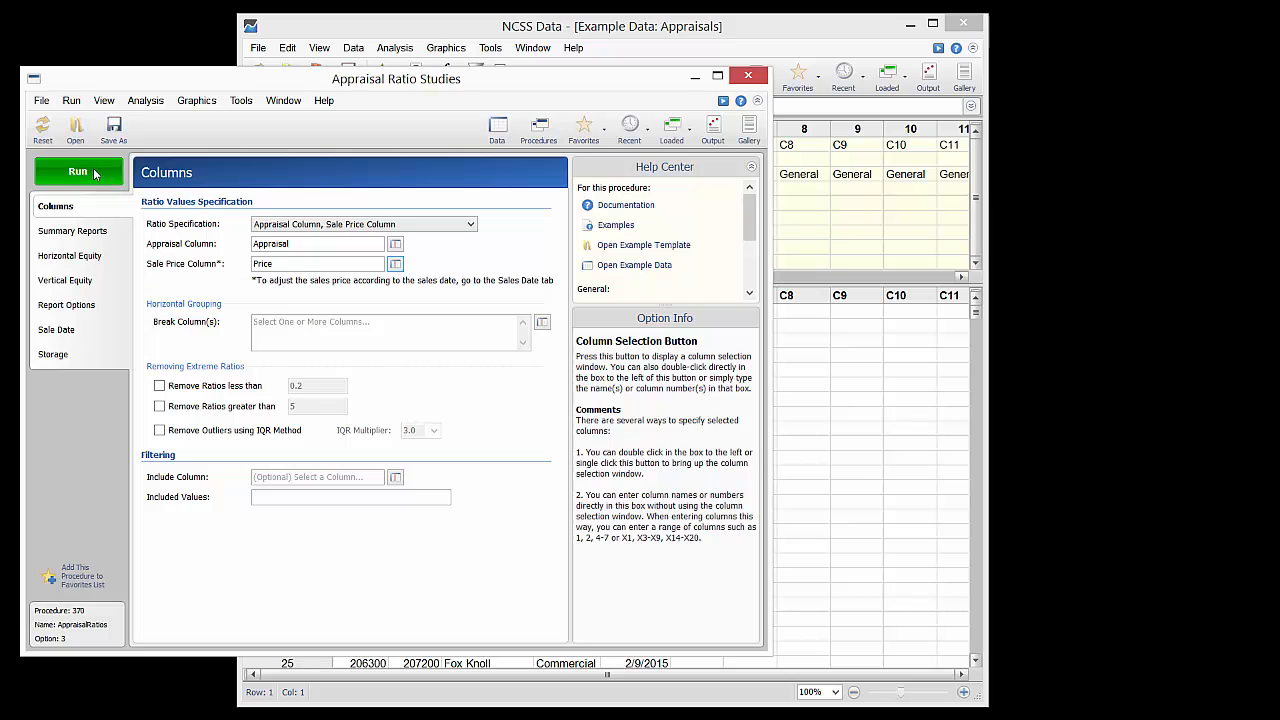
- Assign Region as the break column for horizontal grouping
click(542, 321)
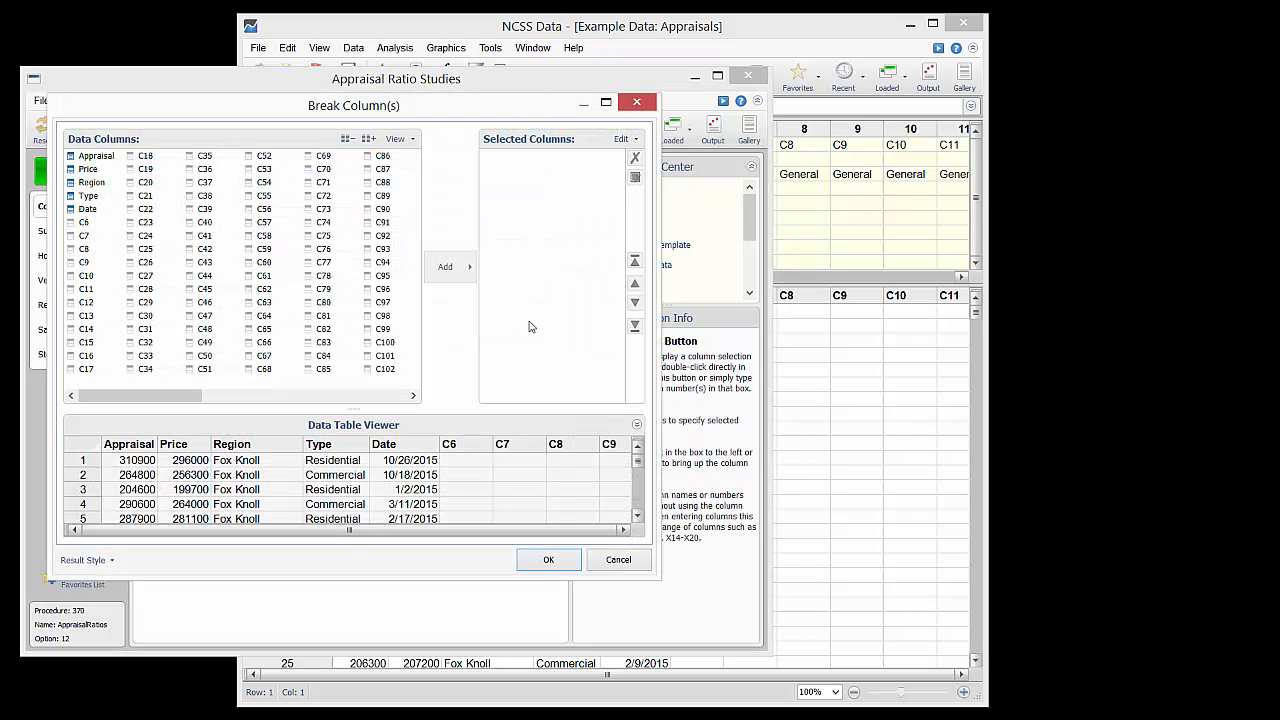
click(92, 183)
click(440, 268)
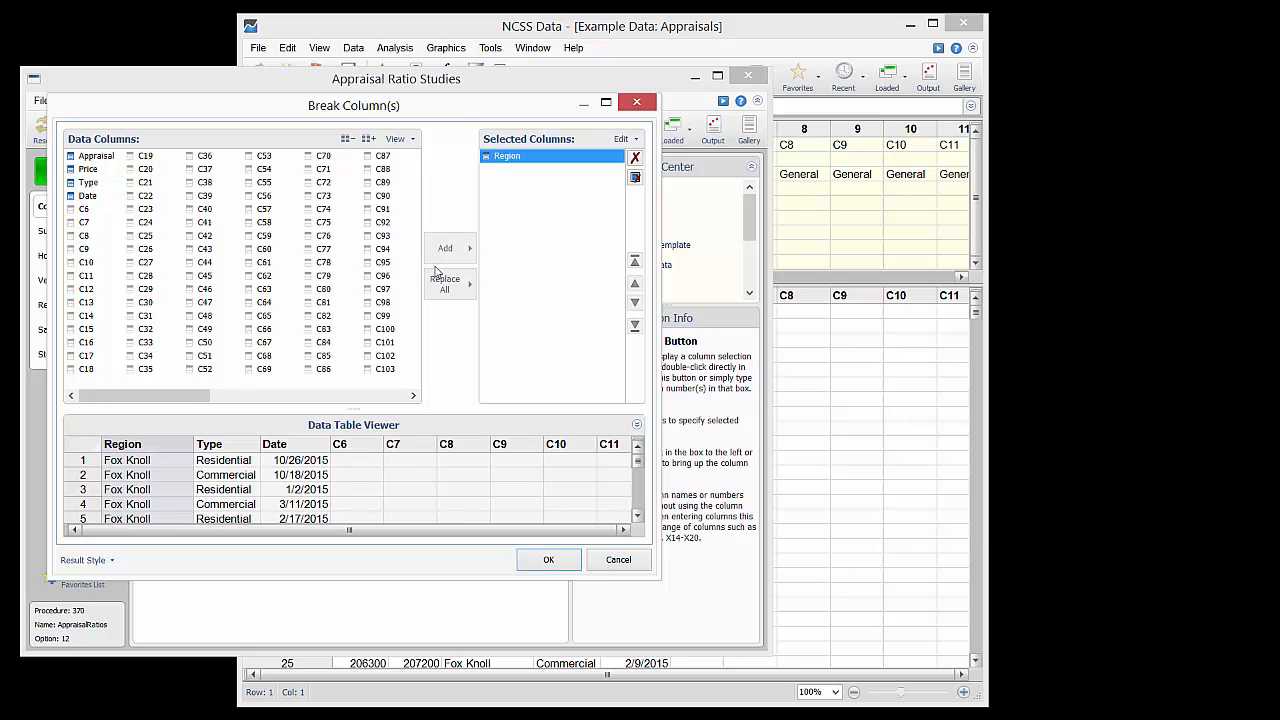
click(545, 560)
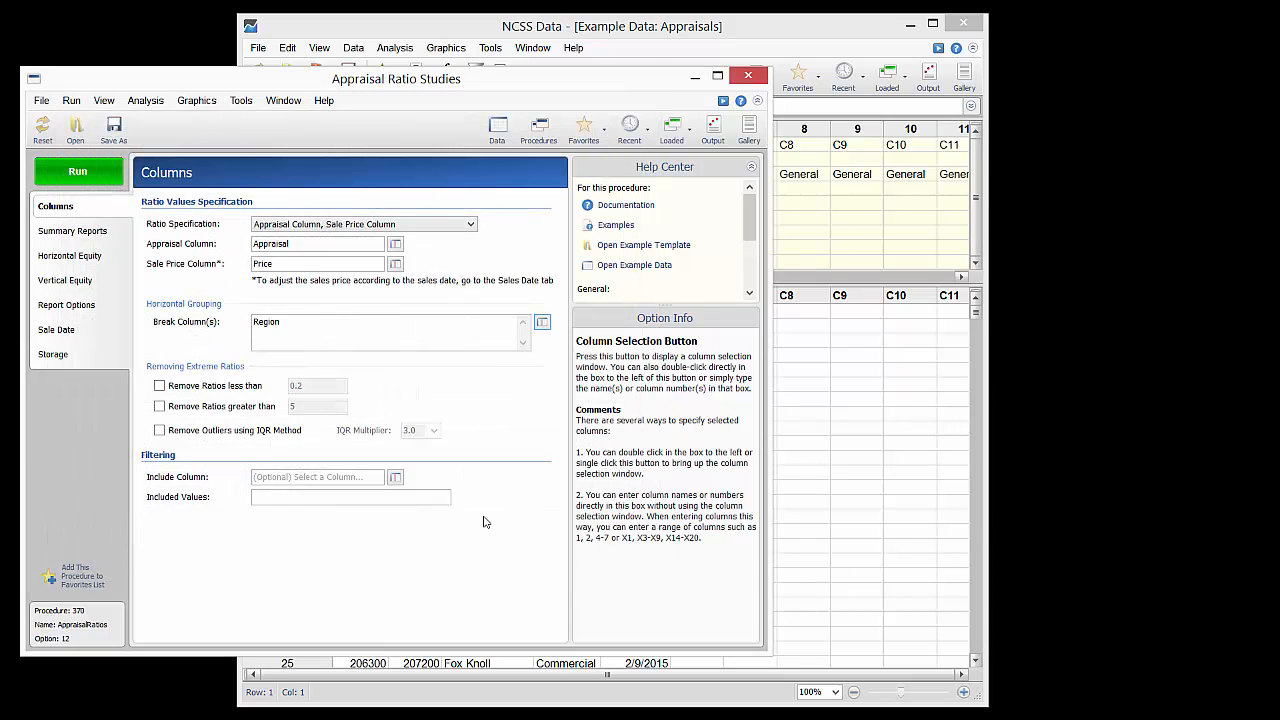
- Review the summary report, horizontal equity and vertical equity options, and run the appraisal ratio study
click(97, 236)
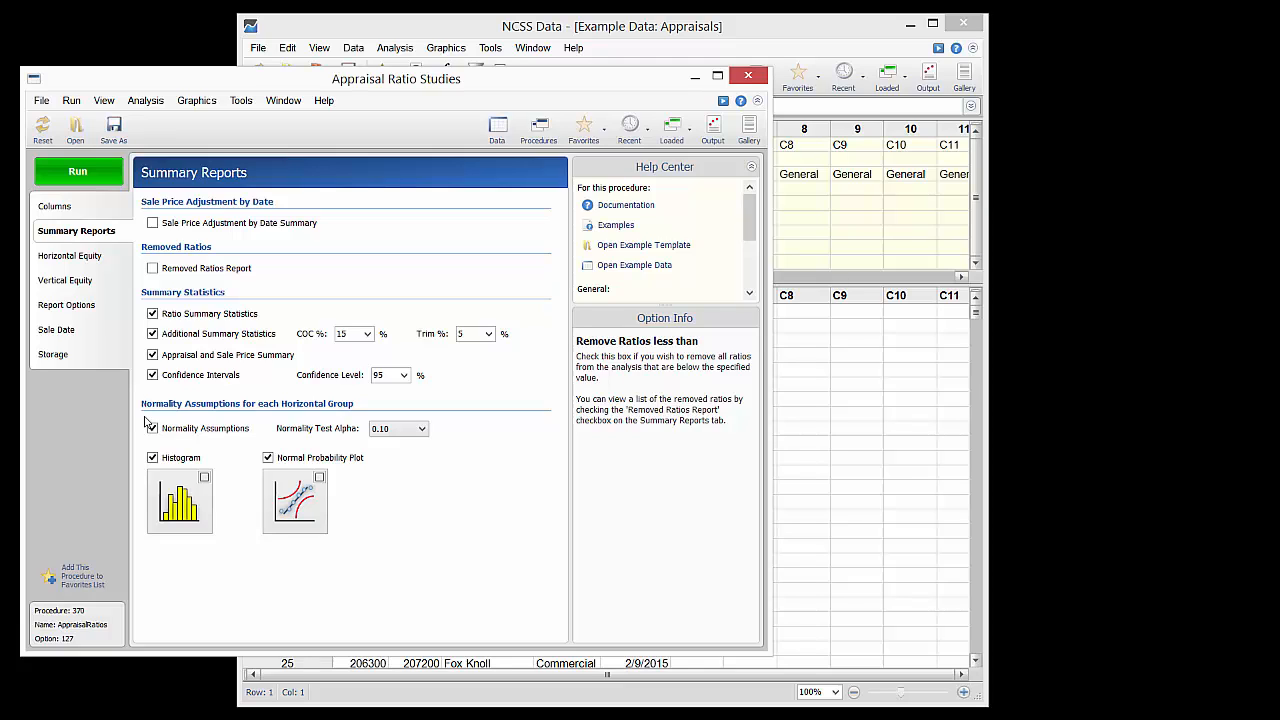
click(99, 259)
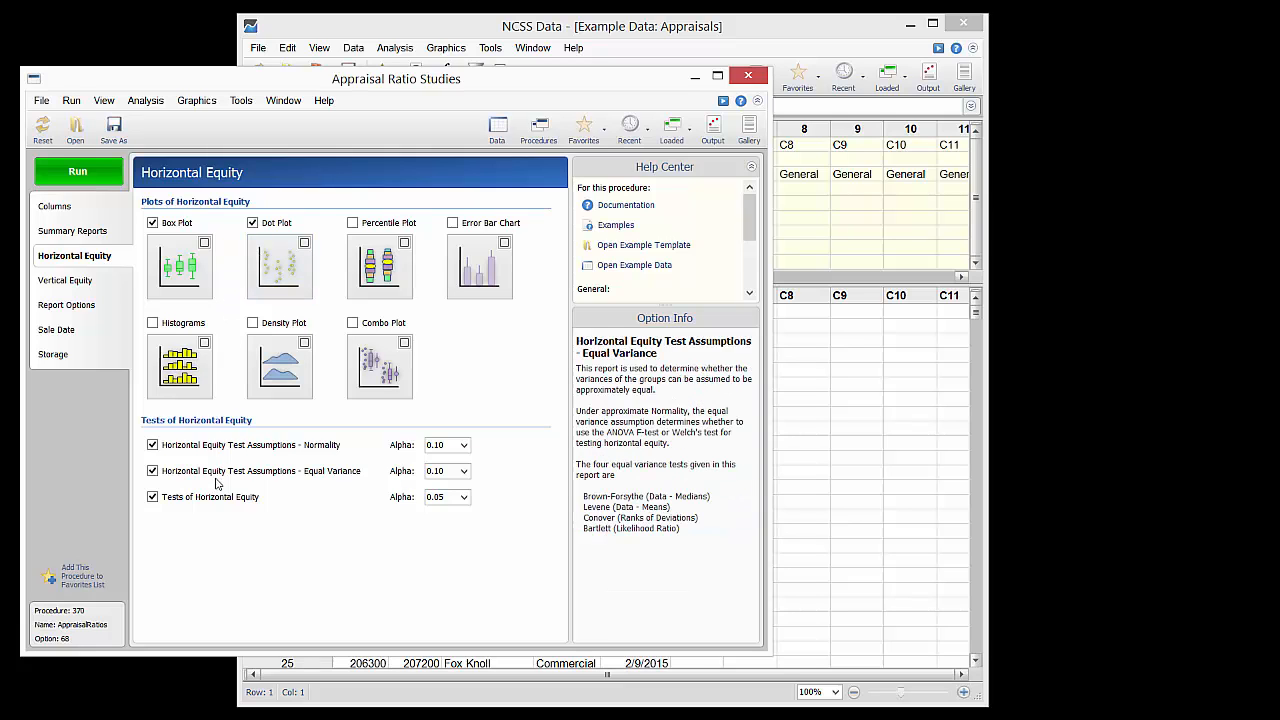
click(104, 287)
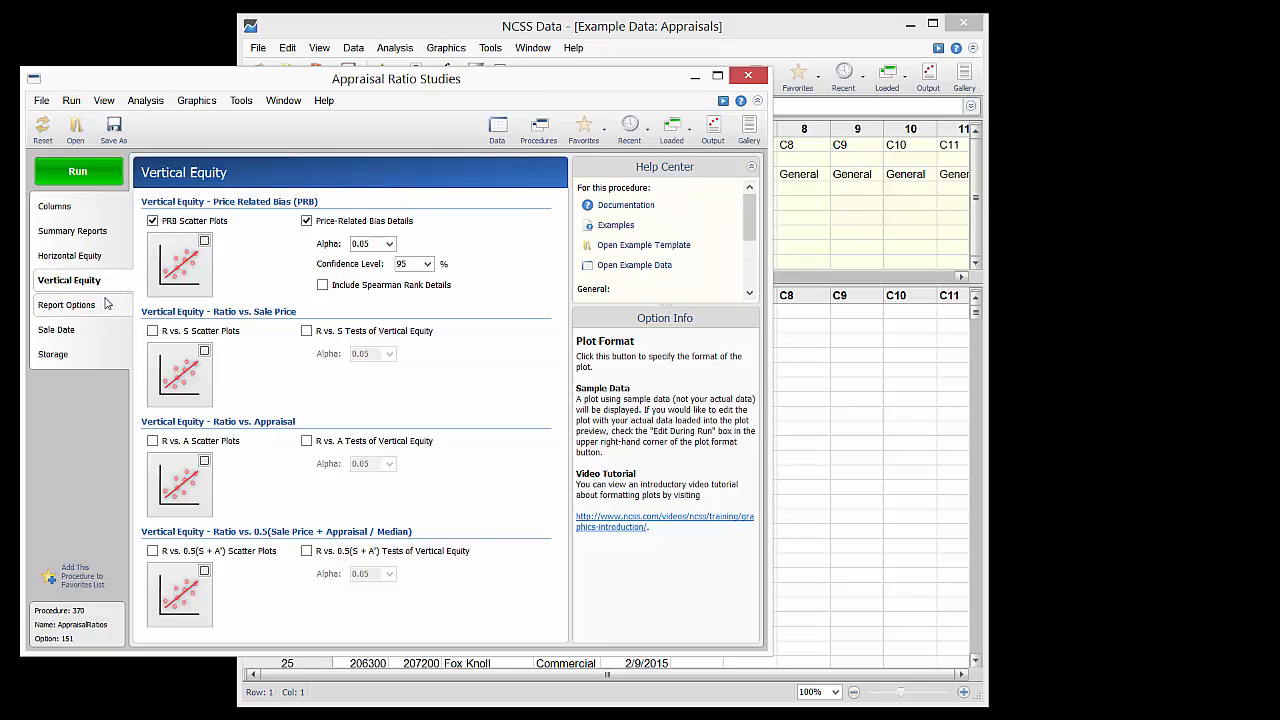
click(101, 215)
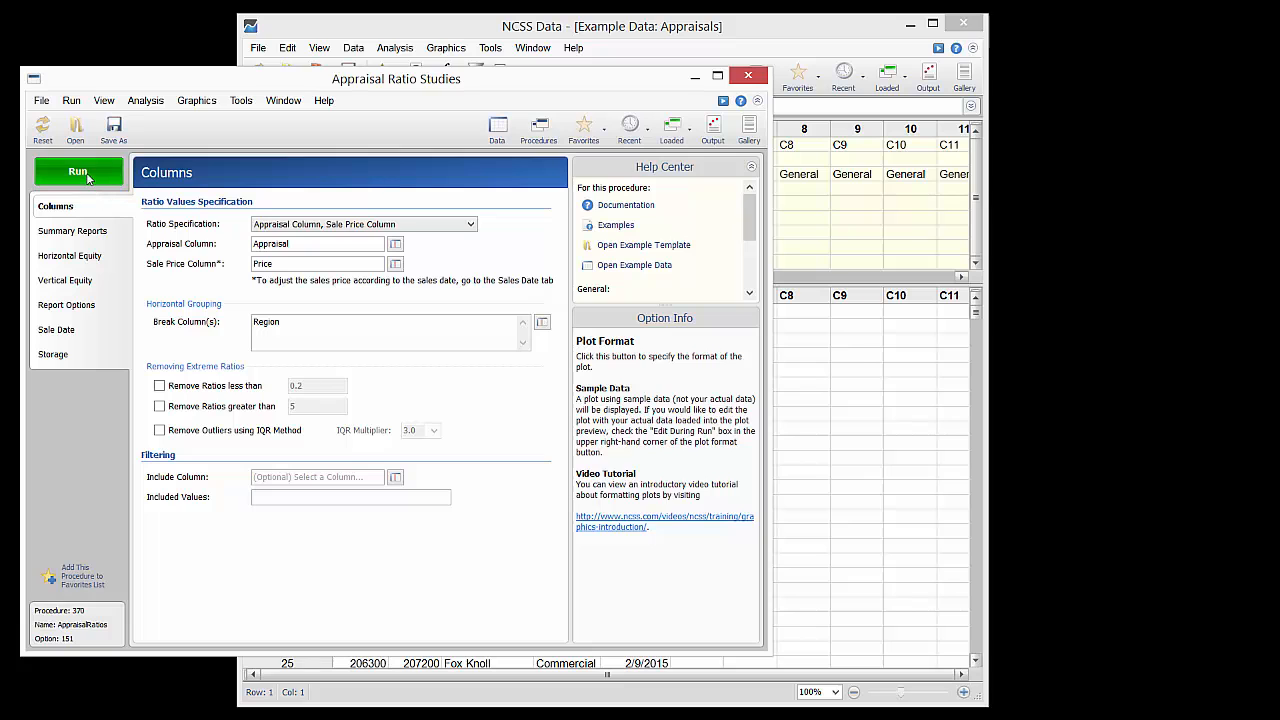
click(86, 176)
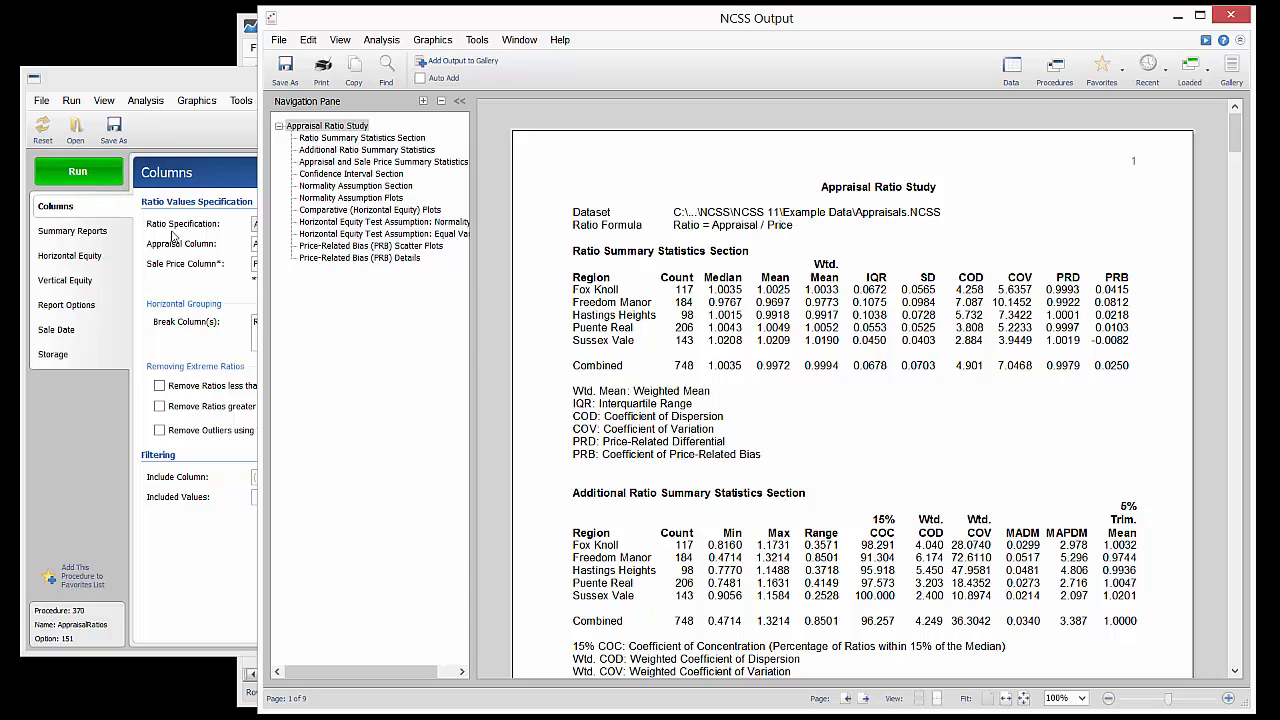
- Examine the ratio, appraisal and sale price summary statistics, the confidence intervals and the normality assumption tests by region in the report
click(816, 312)
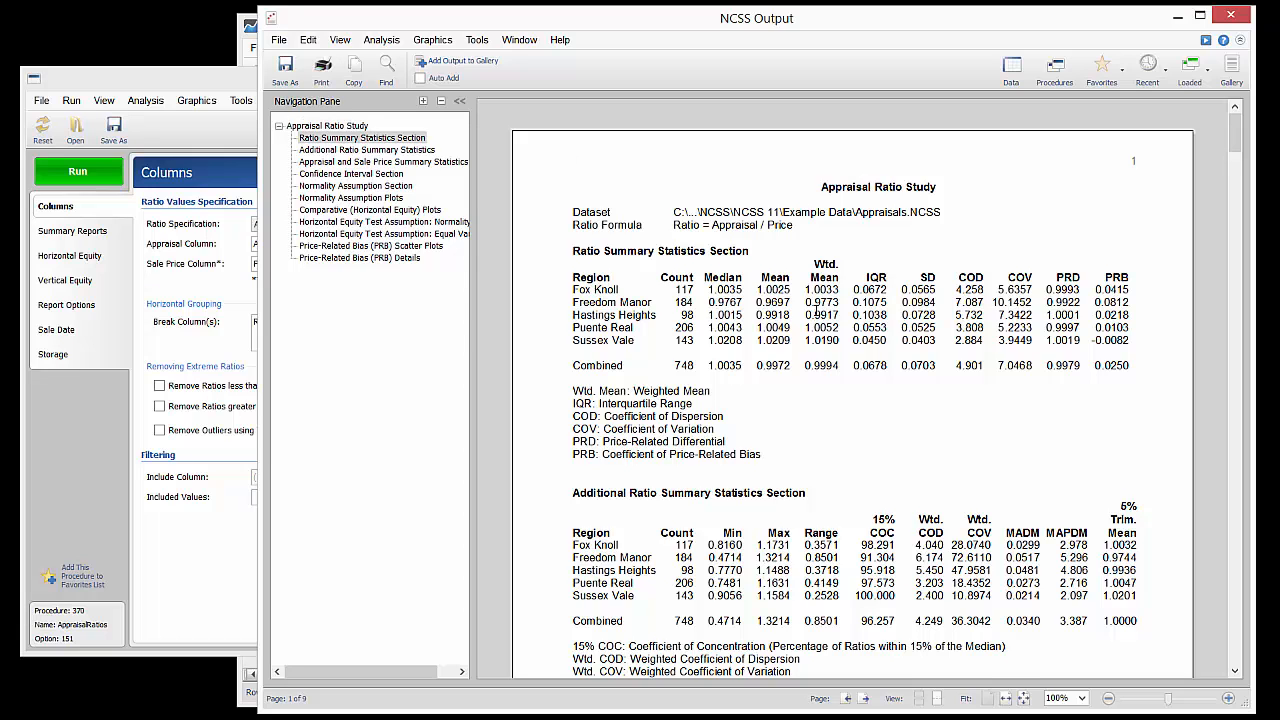
scroll(817, 312, down, 5)
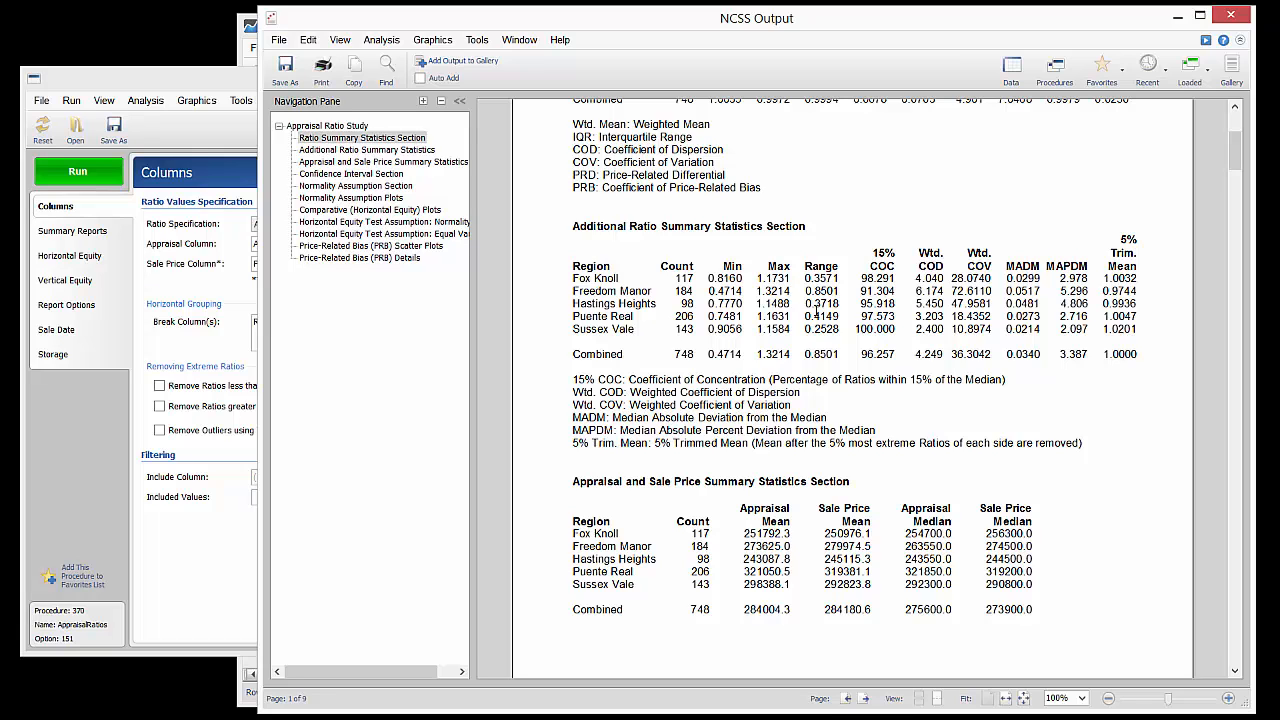
scroll(817, 312, down, 3)
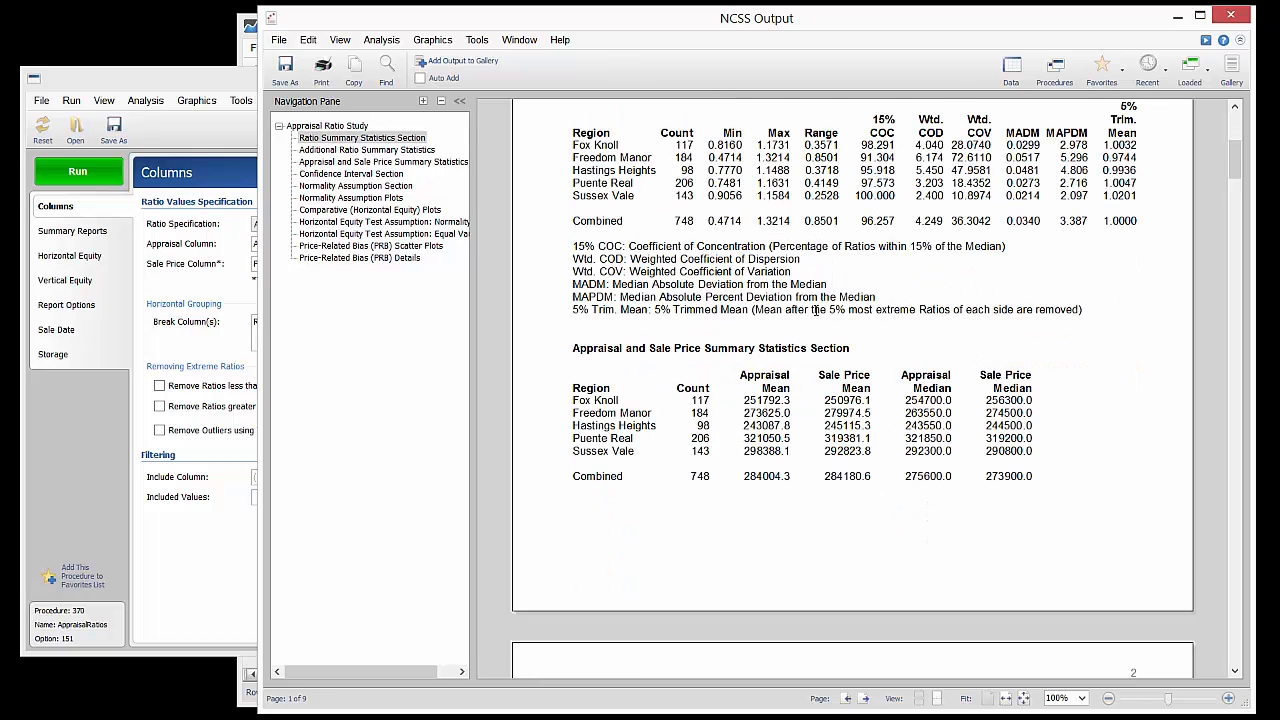
scroll(816, 310, down, 2)
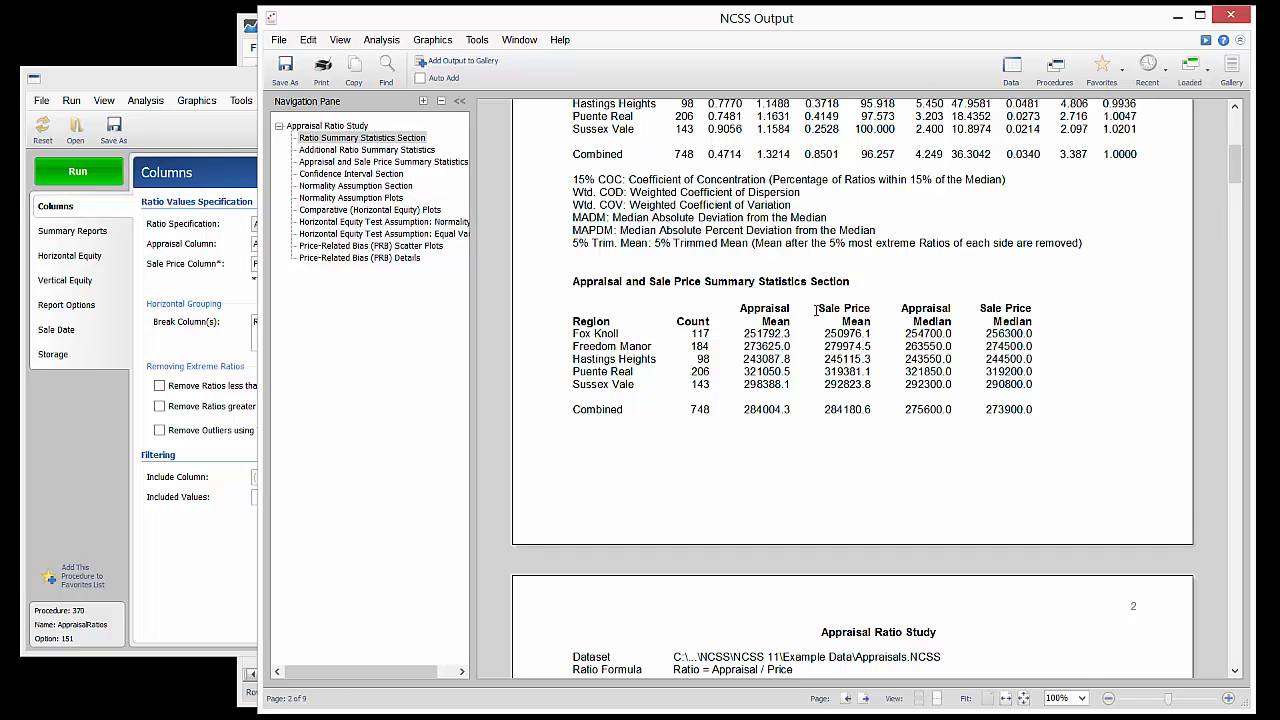
scroll(816, 310, down, 4)
scroll(816, 310, down, 3)
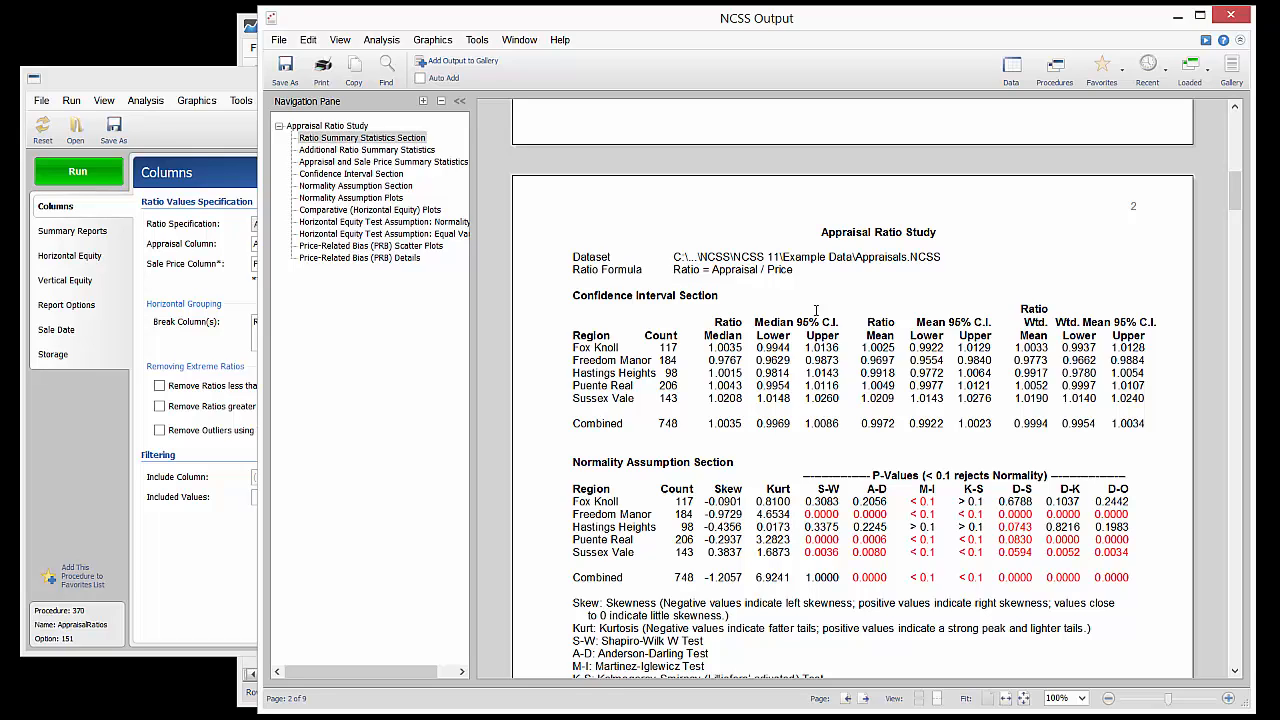
scroll(816, 310, down, 4)
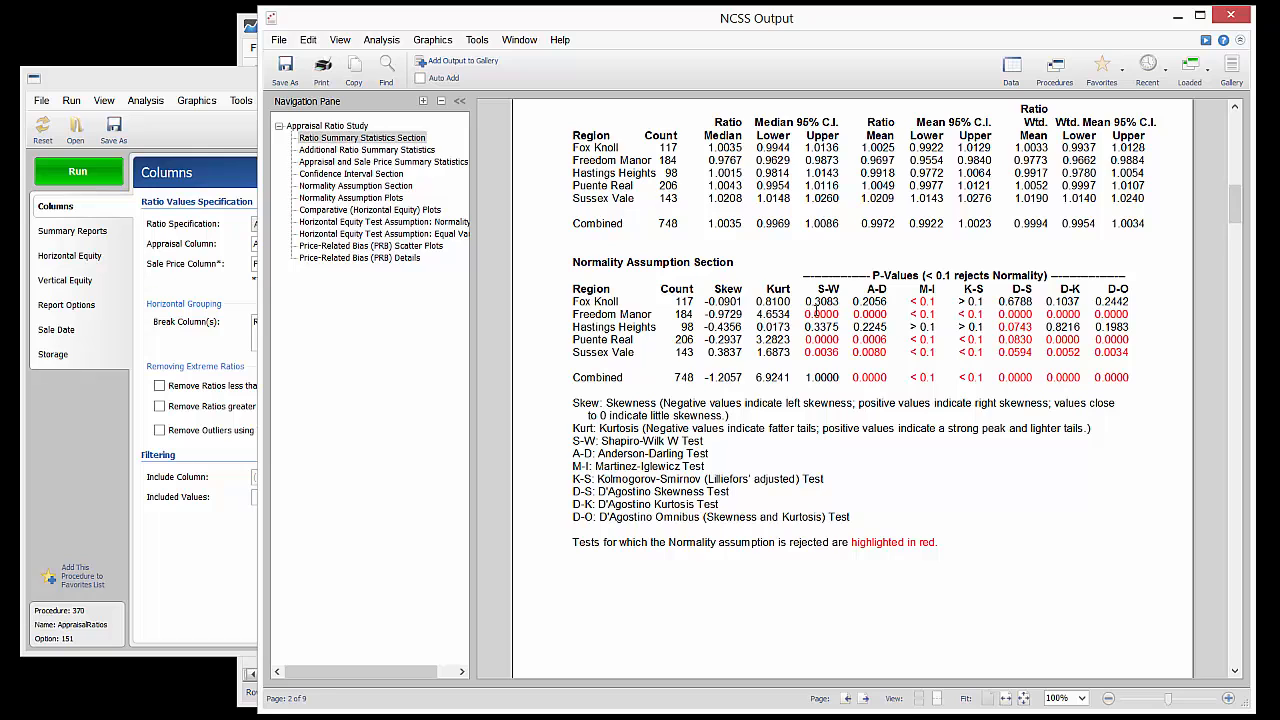
- Examine the normality assumption histograms and normal probability plots for each region and for all ratios combined
scroll(816, 309, down, 8)
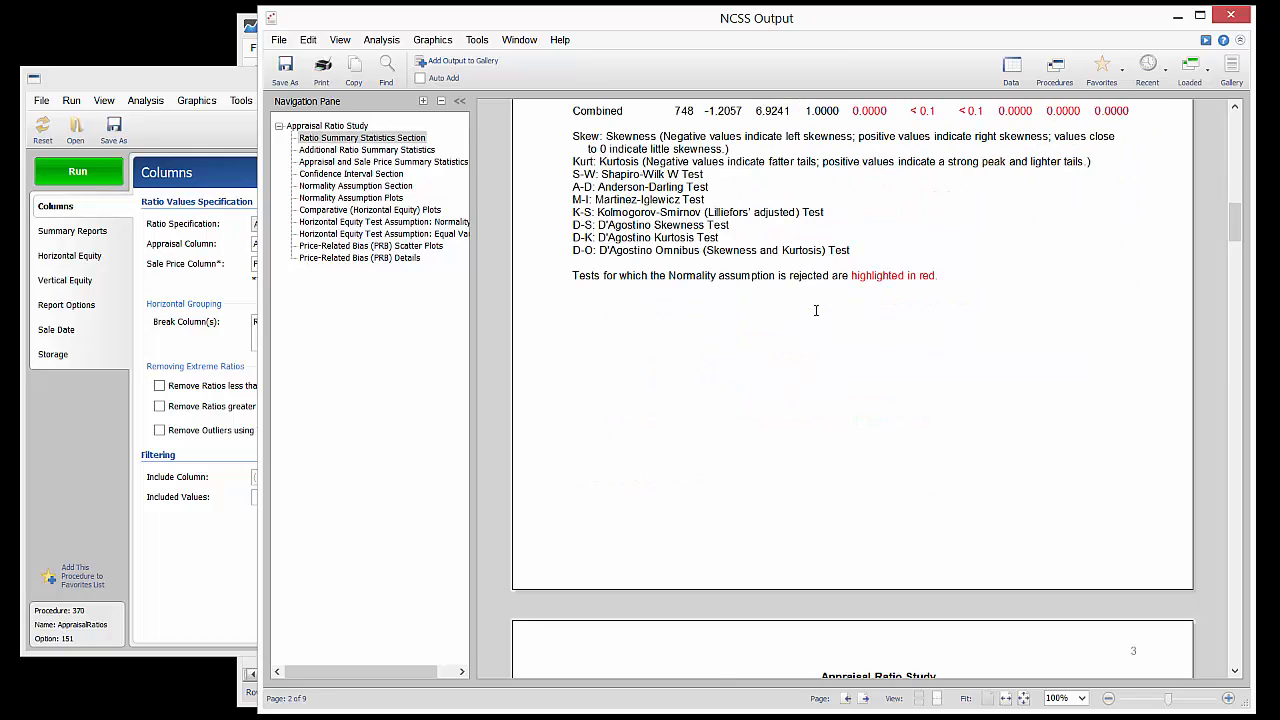
scroll(816, 310, down, 3)
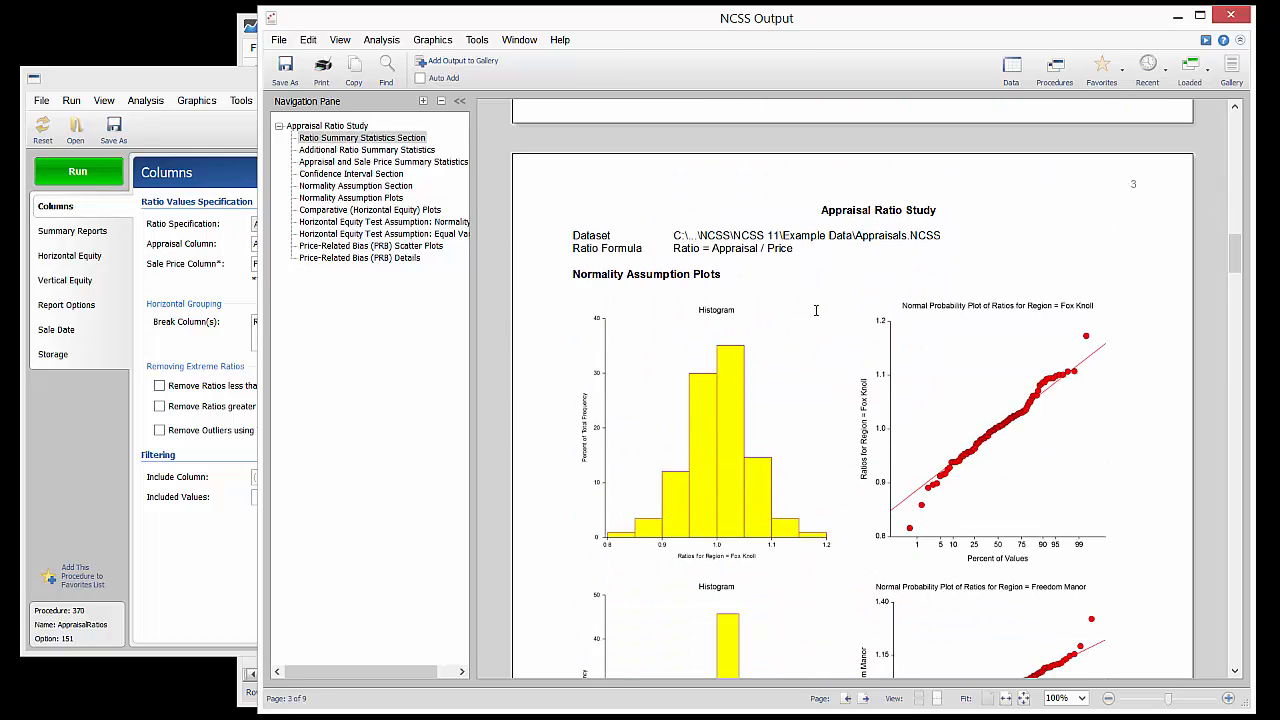
scroll(816, 310, down, 4)
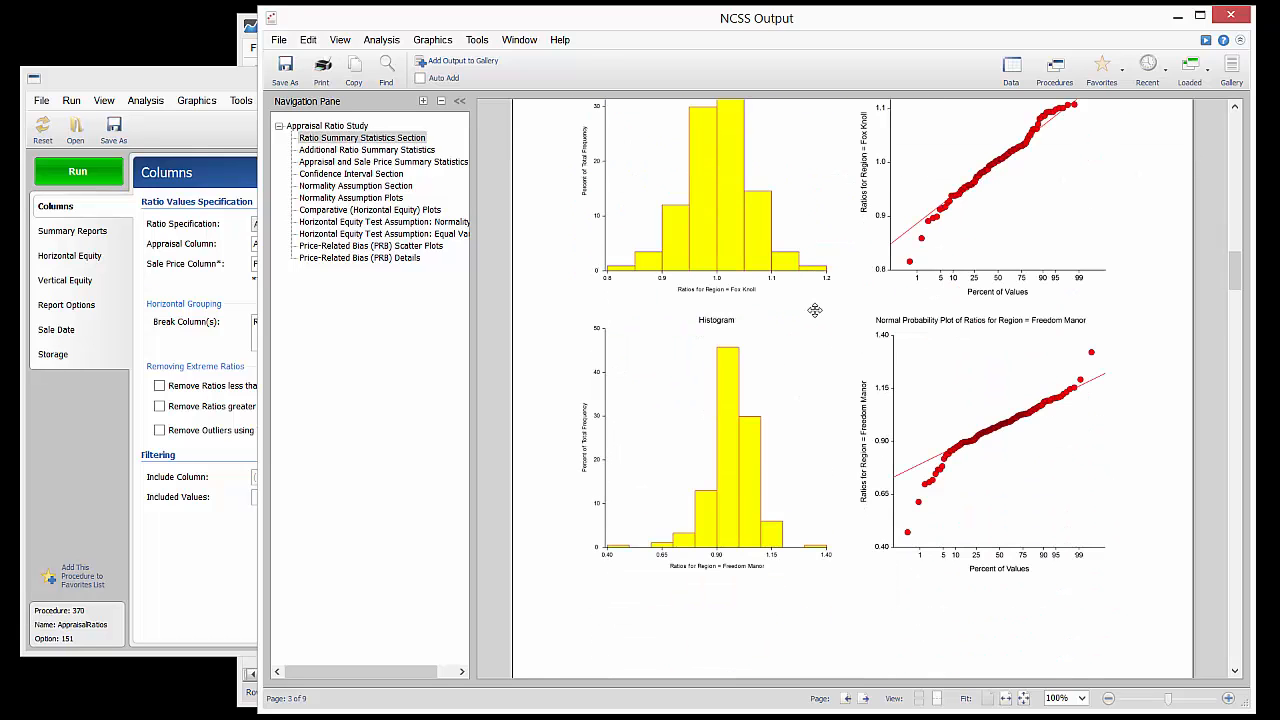
scroll(815, 310, down, 8)
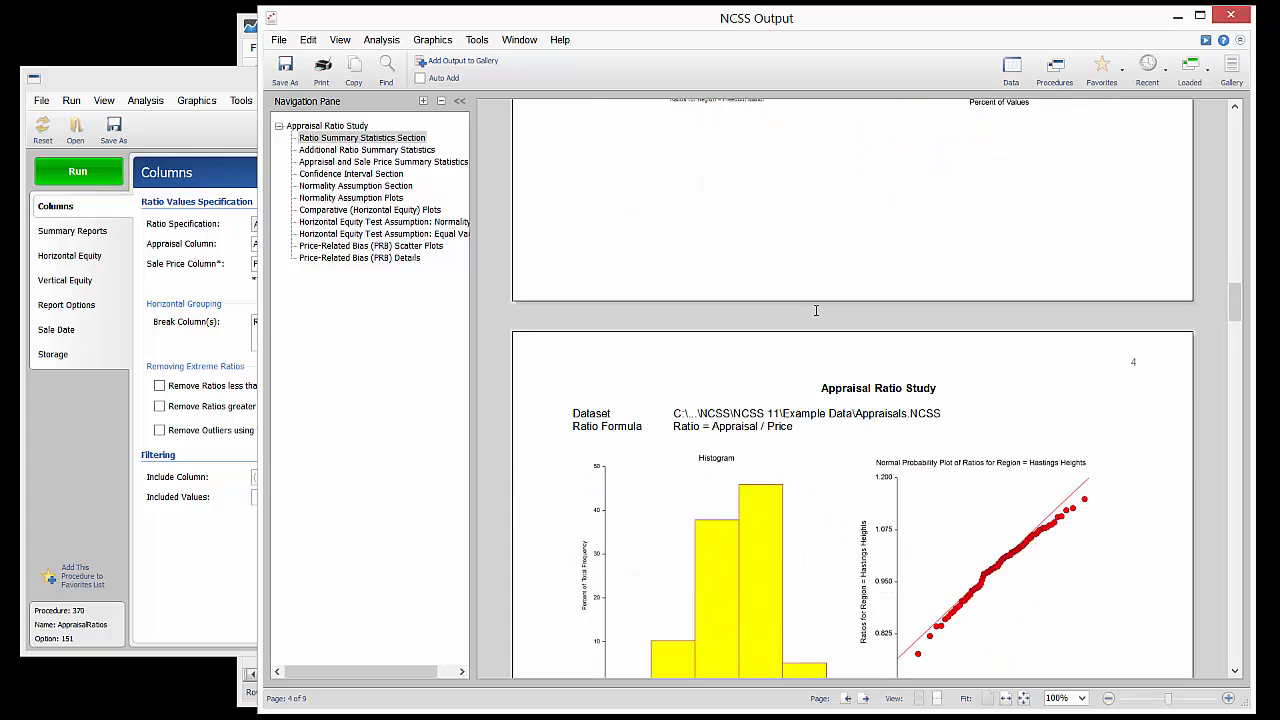
scroll(816, 310, down, 1)
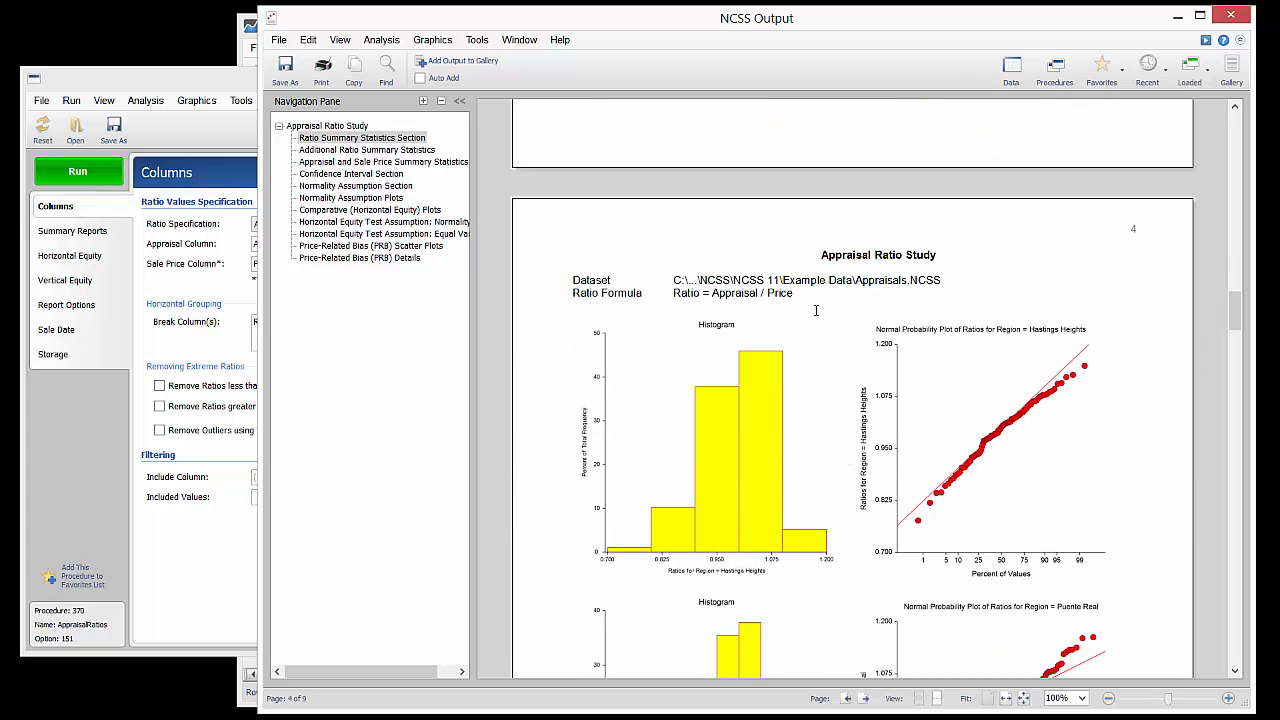
scroll(816, 310, down, 4)
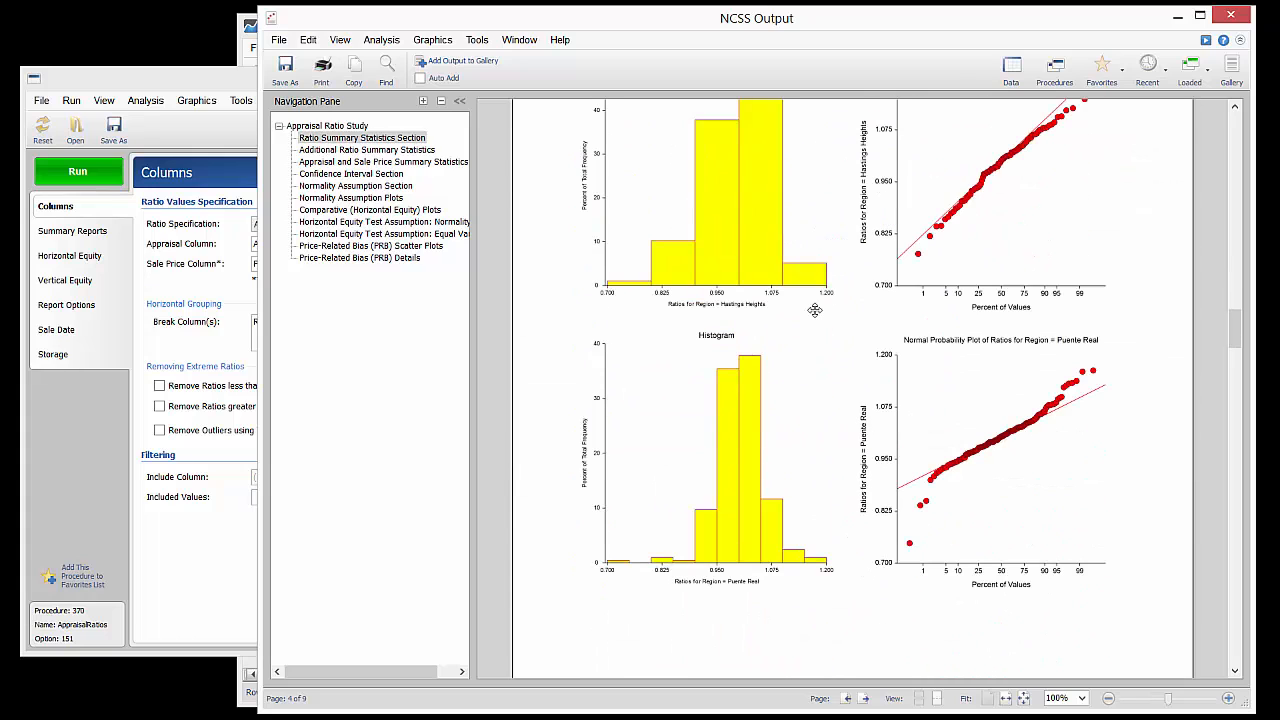
scroll(815, 310, down, 7)
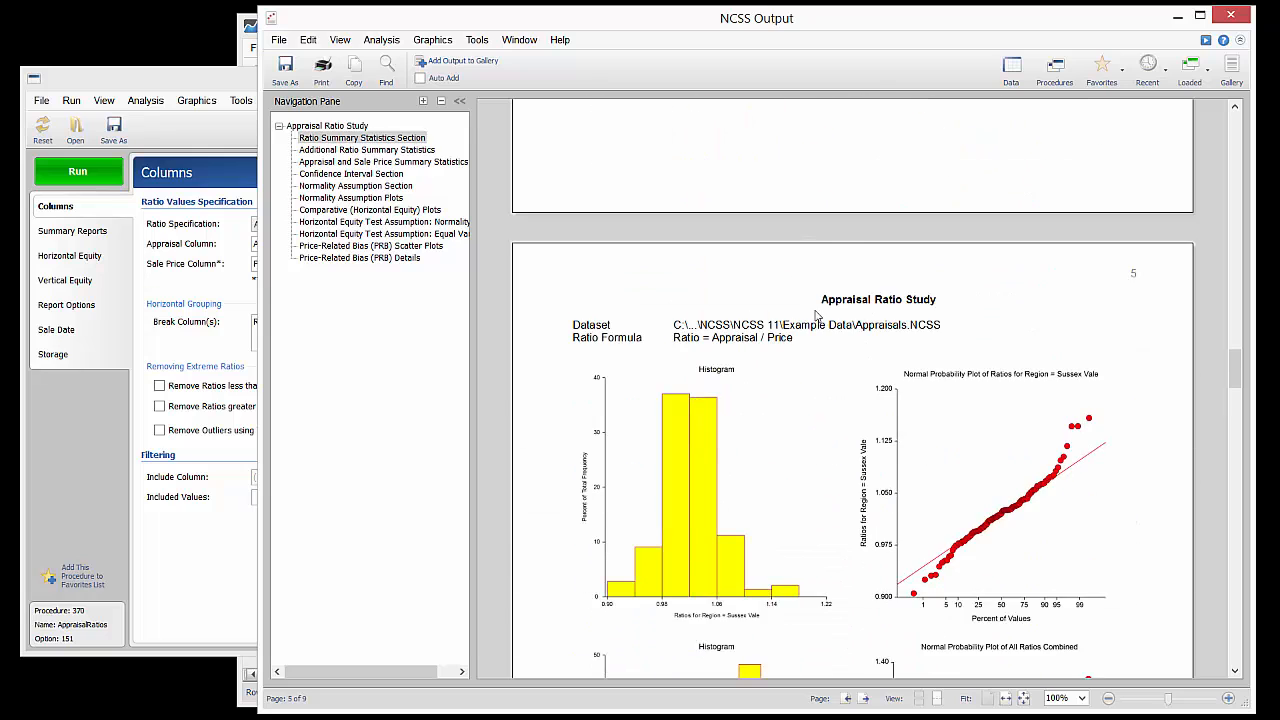
scroll(816, 313, down, 1)
scroll(816, 310, down, 4)
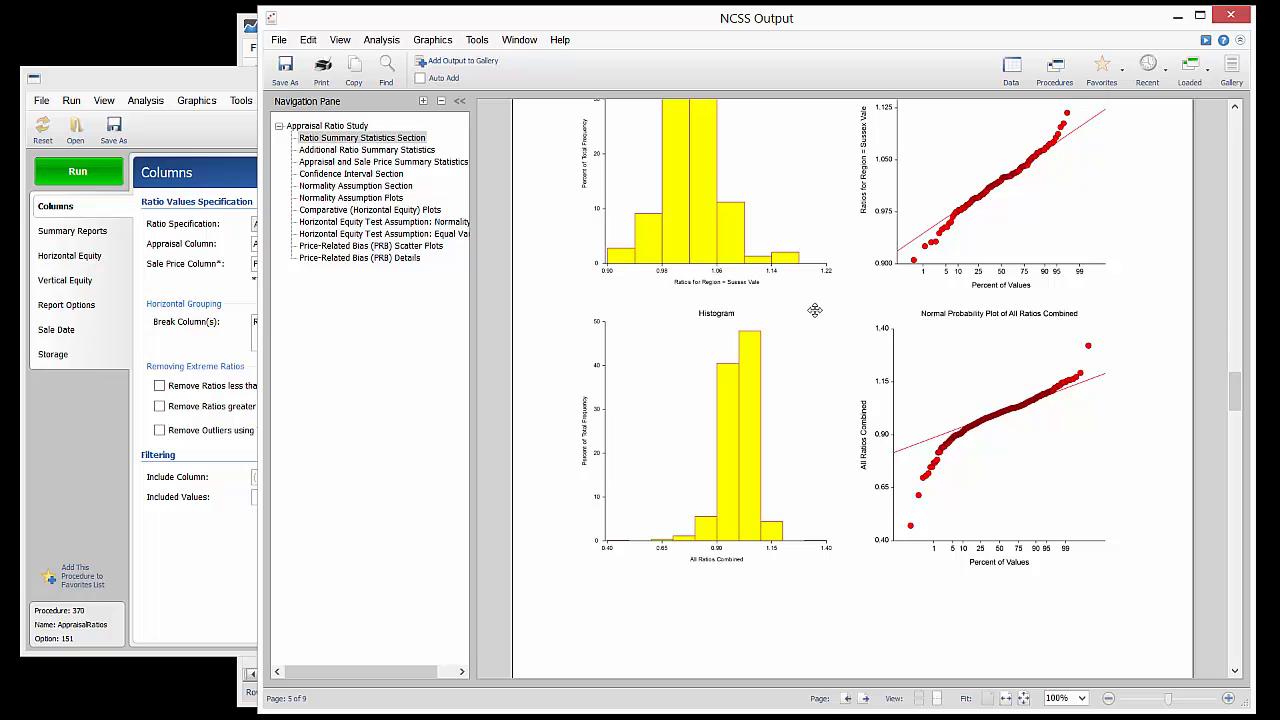
- Examine the comparative horizontal equity plots, the normality and equal variance assumption tests, and the tests of horizontal equity by region
scroll(815, 310, down, 5)
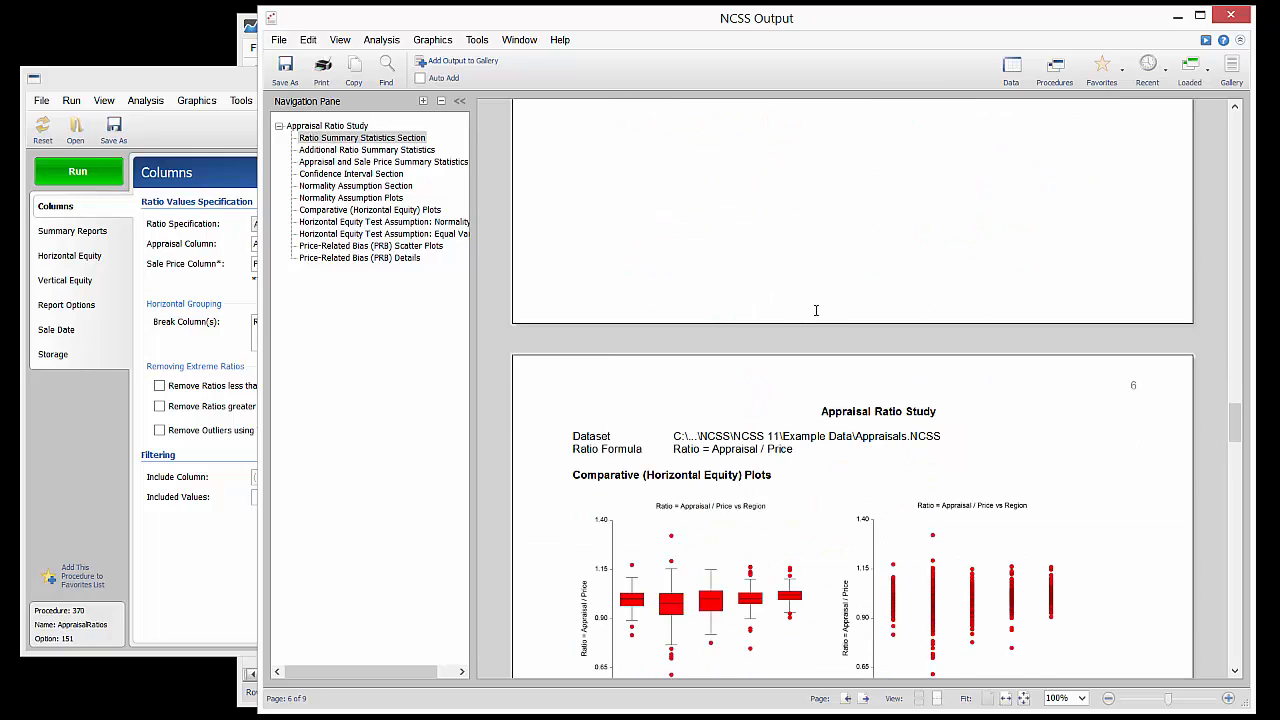
scroll(815, 310, down, 2)
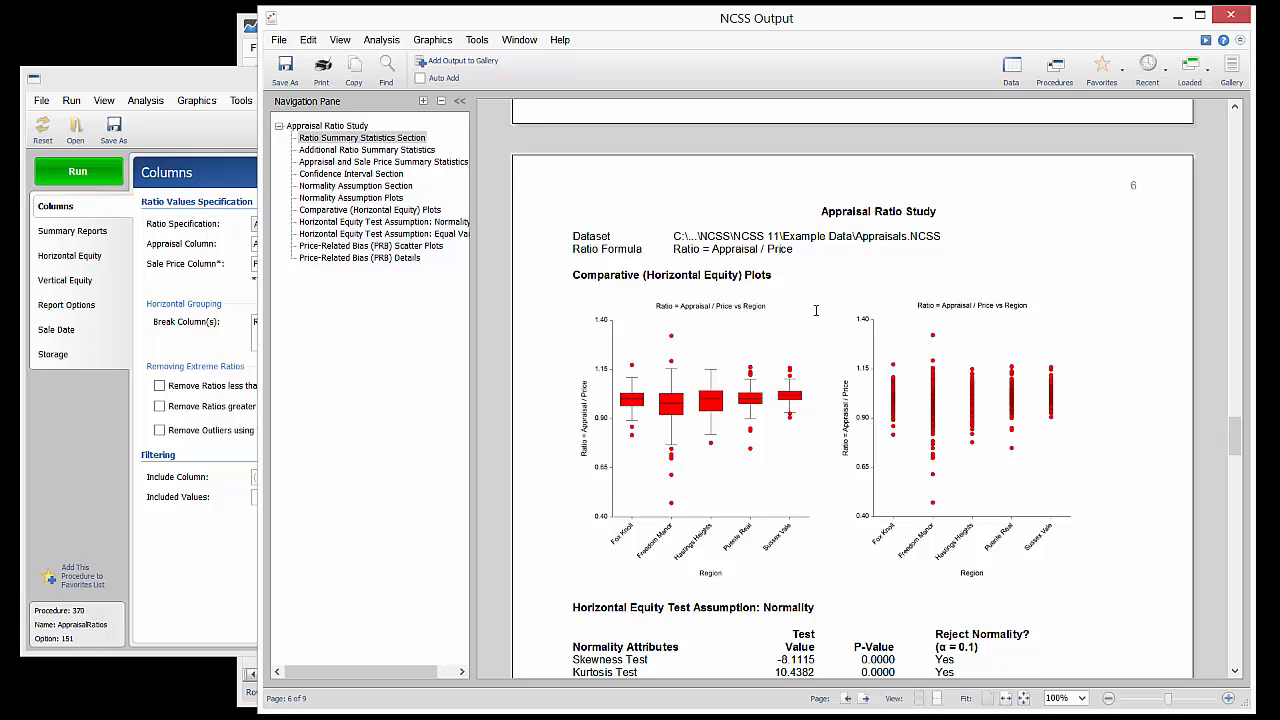
middle_click(815, 310)
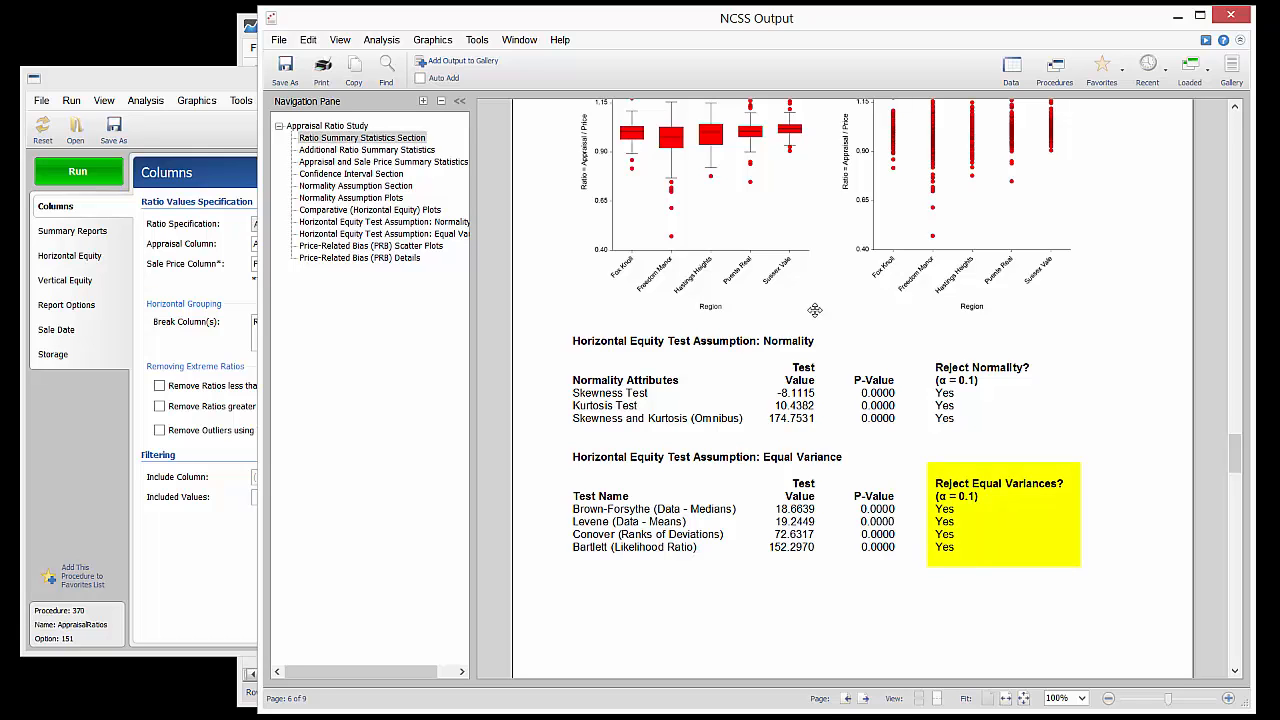
click(1132, 532)
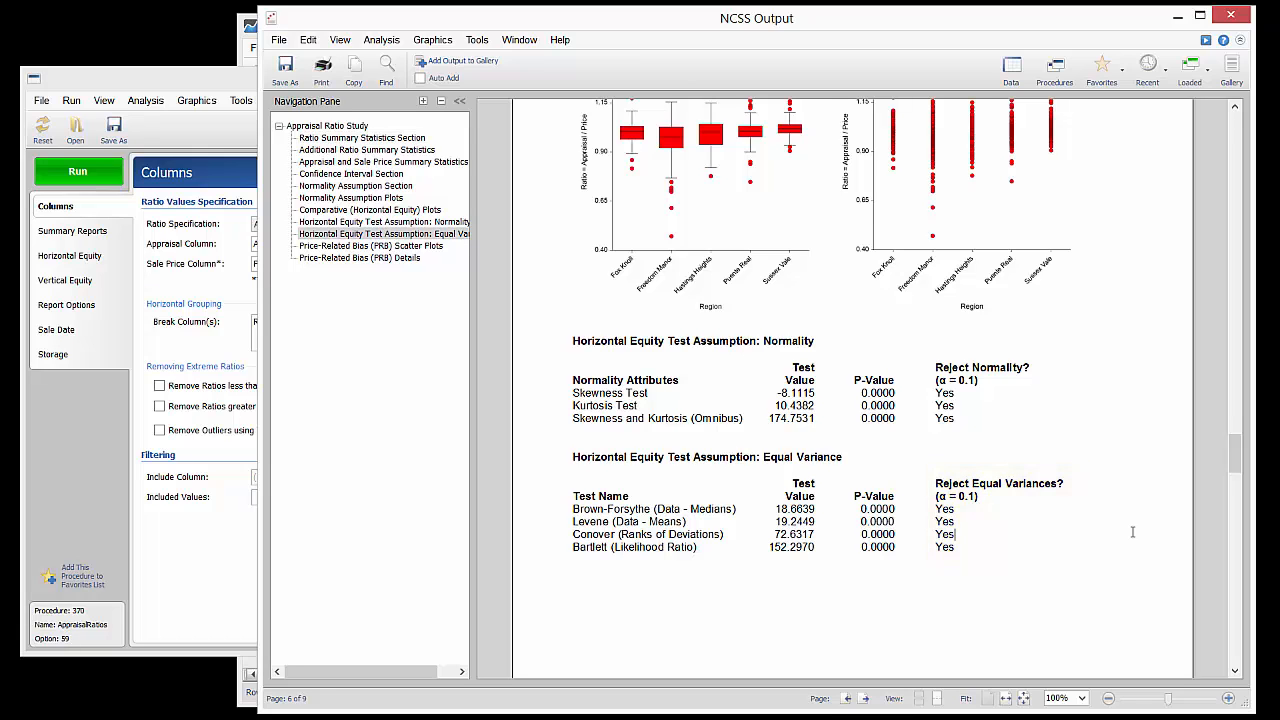
scroll(1132, 532, down, 5)
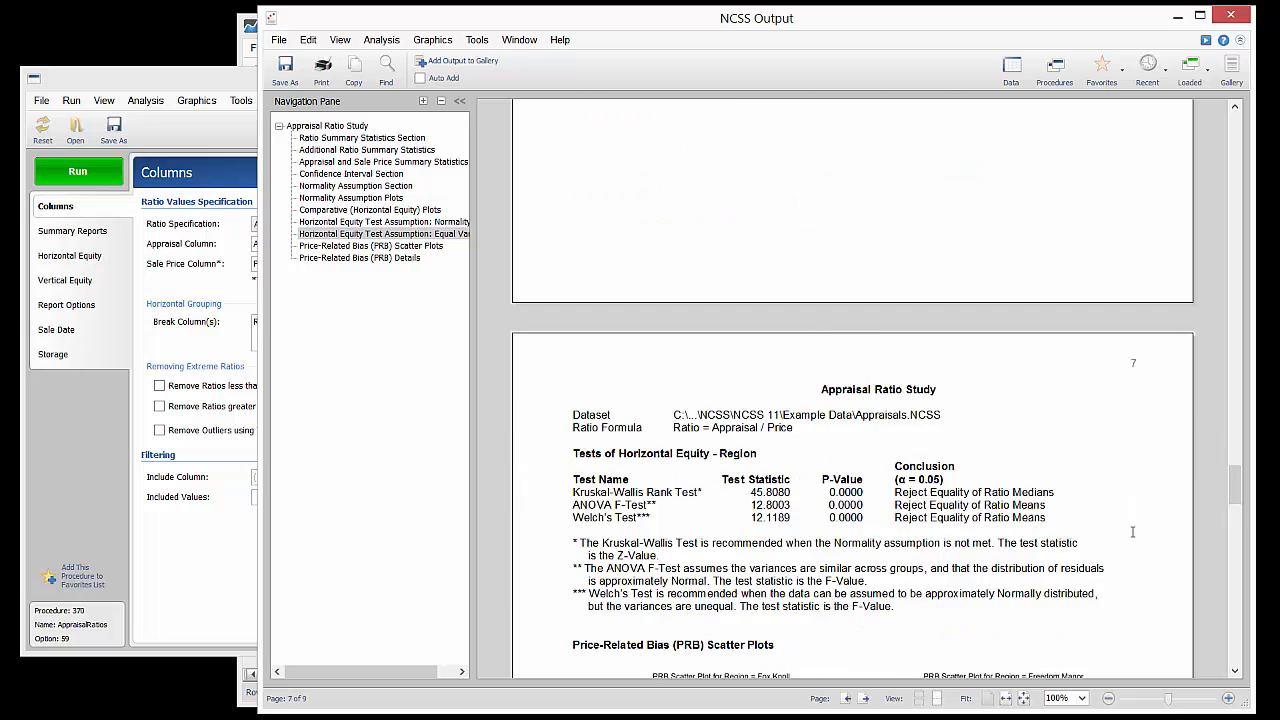
- Examine the price-related bias (PRB) scatter plots for each region and all values combined, and the PRB details table with its vertical equity tests
scroll(1132, 532, down, 2)
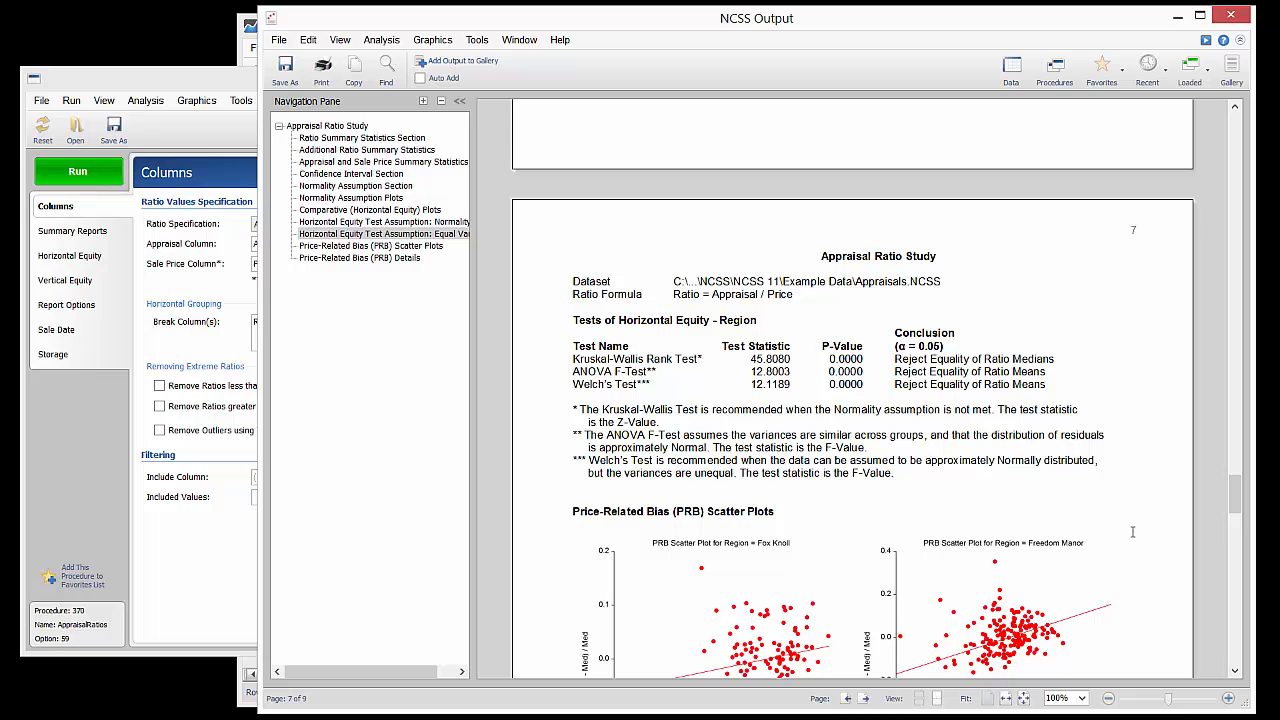
scroll(1133, 532, down, 5)
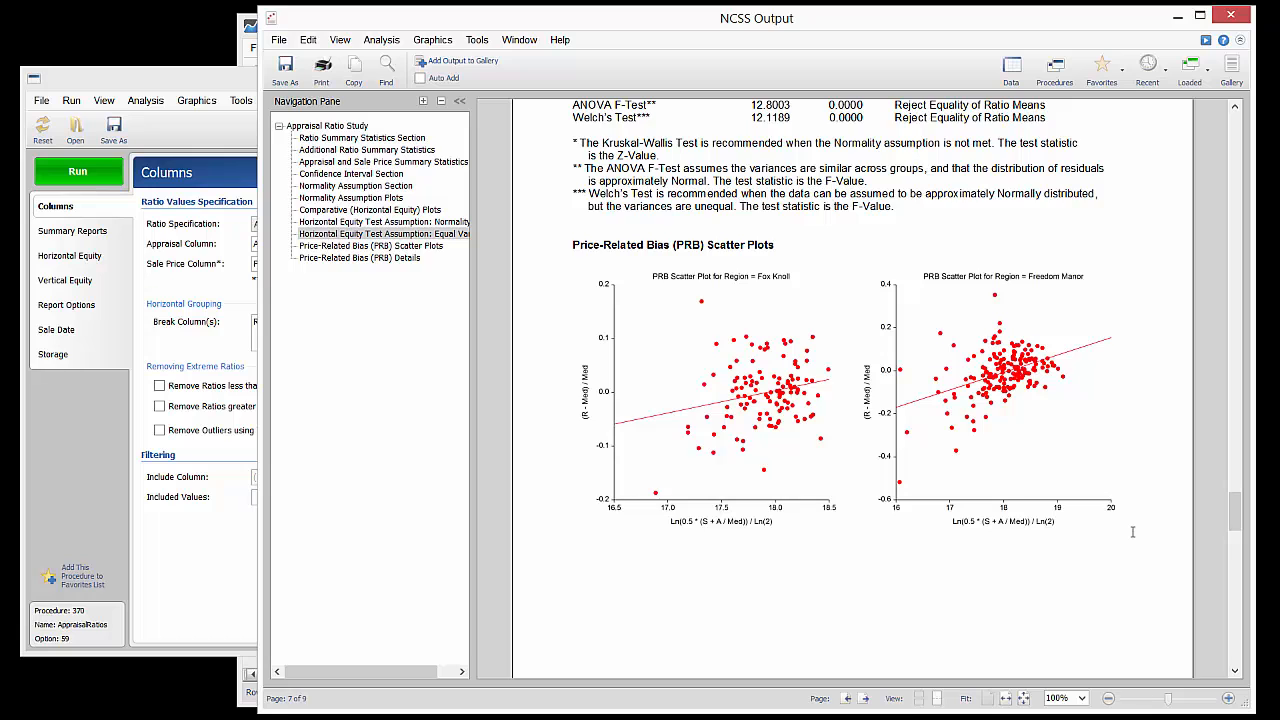
scroll(1133, 532, down, 5)
scroll(1133, 532, down, 8)
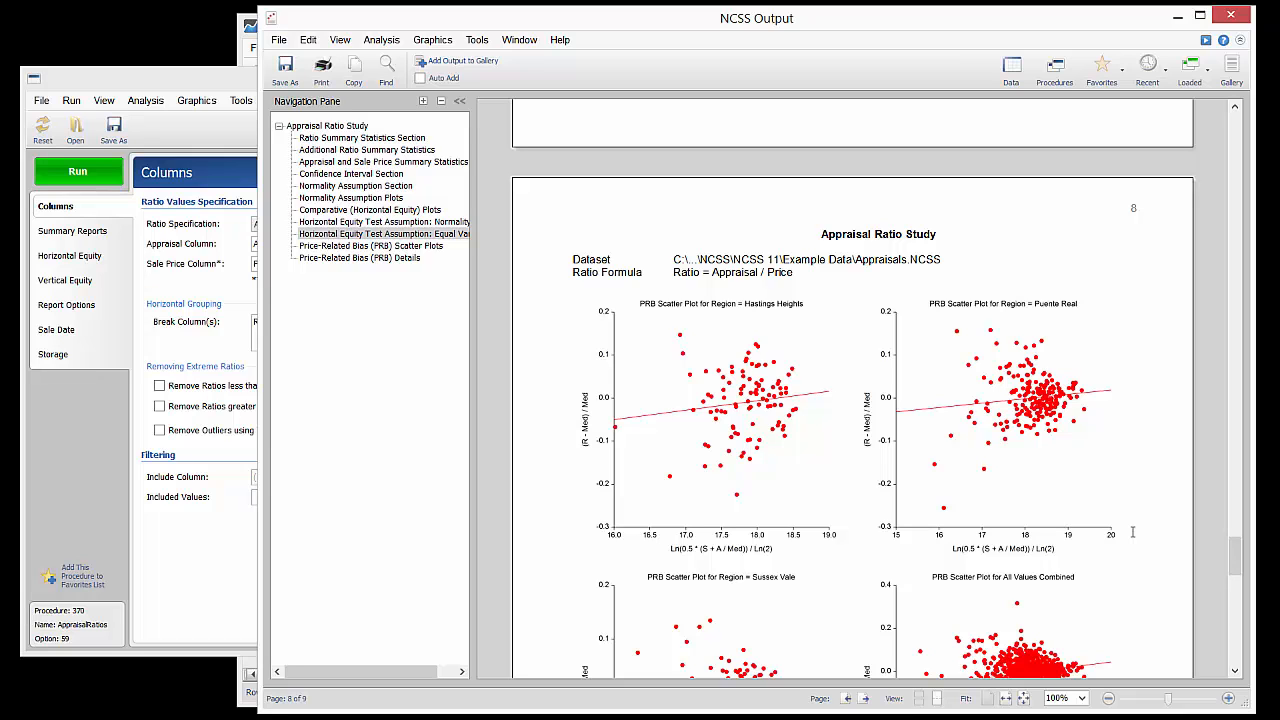
scroll(1133, 532, down, 6)
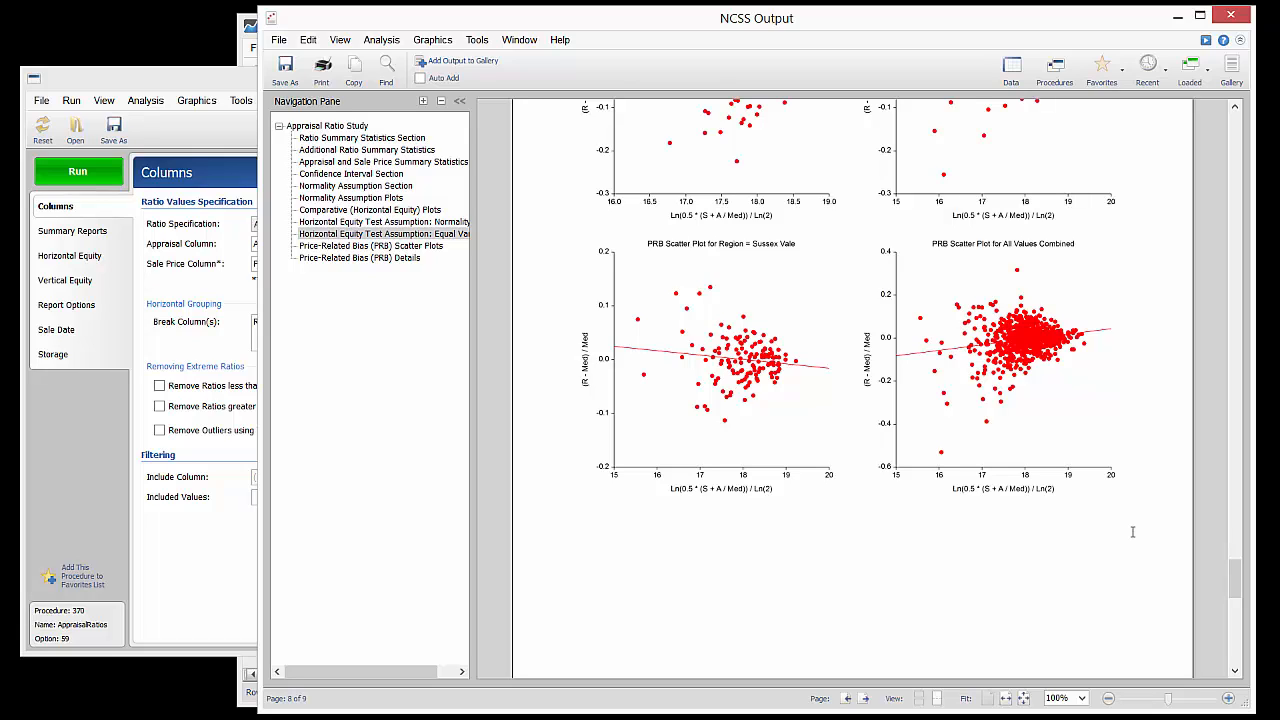
scroll(1133, 532, down, 4)
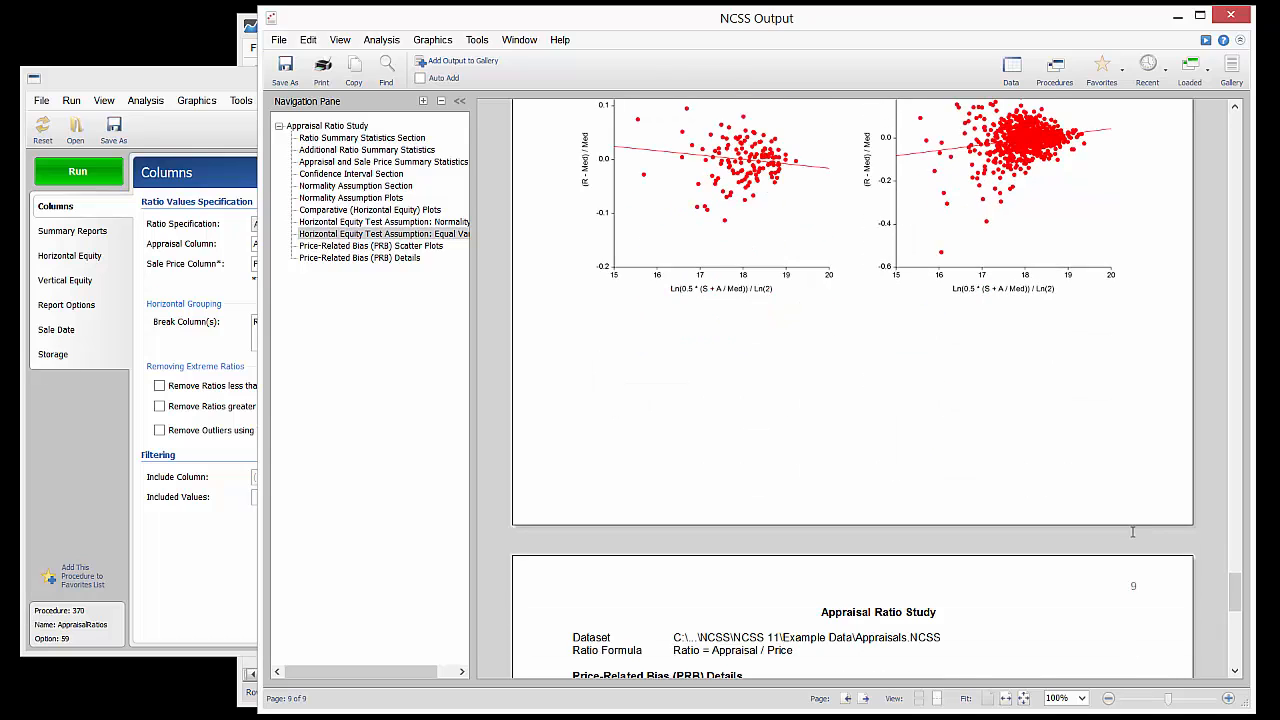
scroll(1133, 532, down, 8)
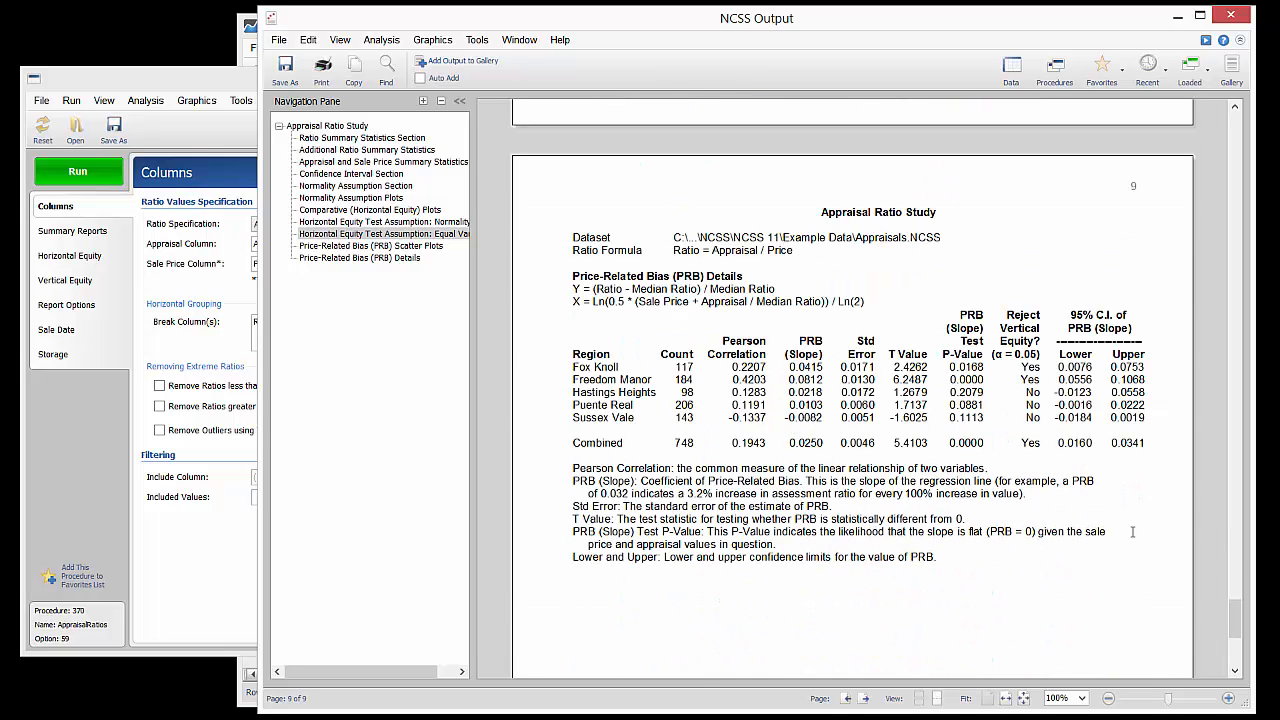